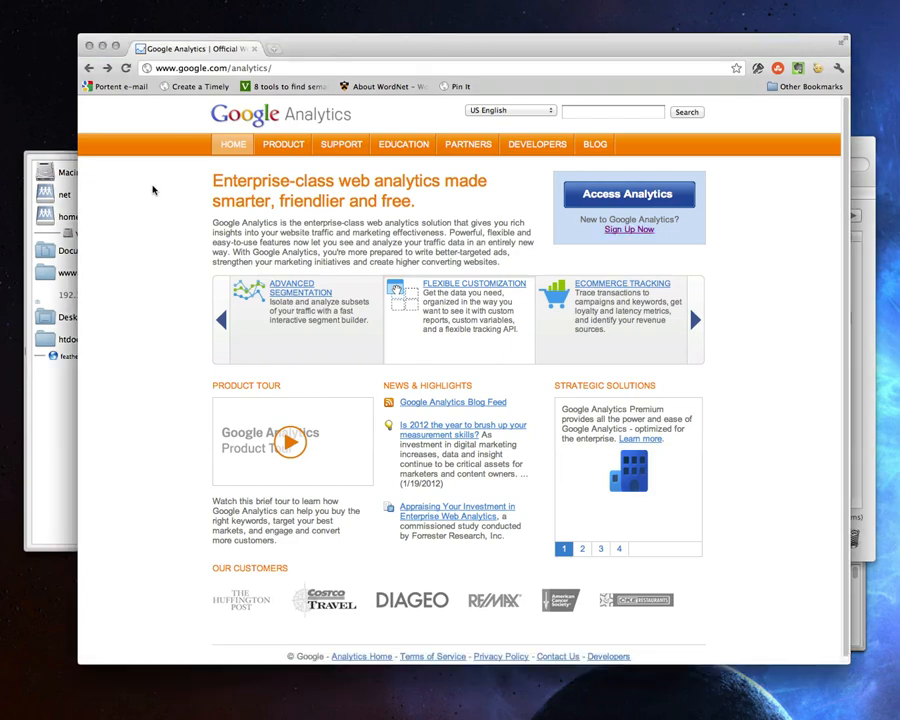
{"action": "key", "text": "ctrl+t"}
{"action": "type", "text": "www.gibble"}
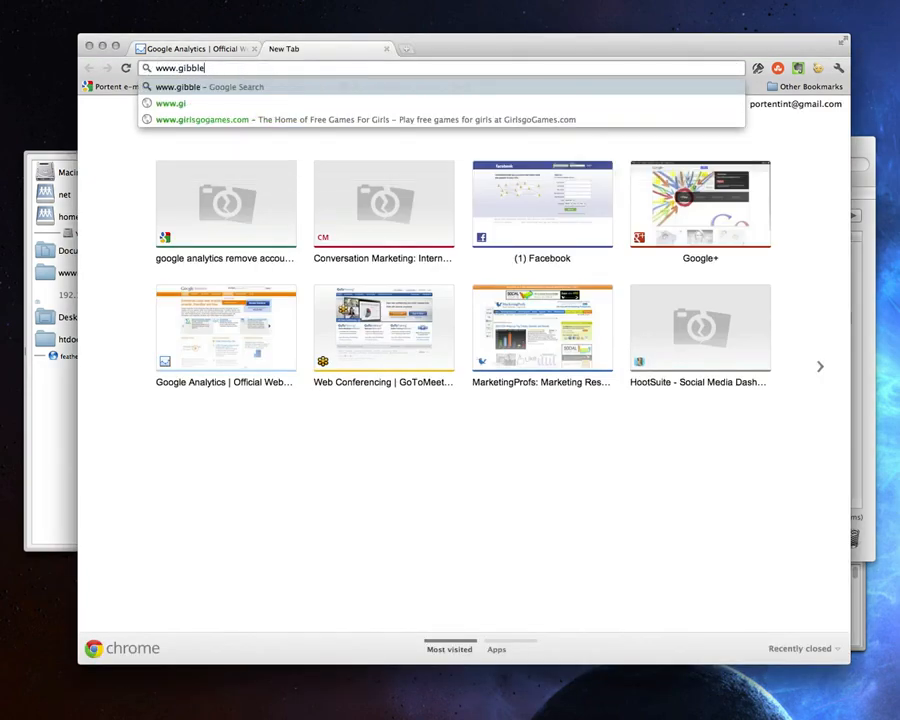
{"action": "type", "text": "gibbet.com"}
{"action": "key", "text": "Return"}
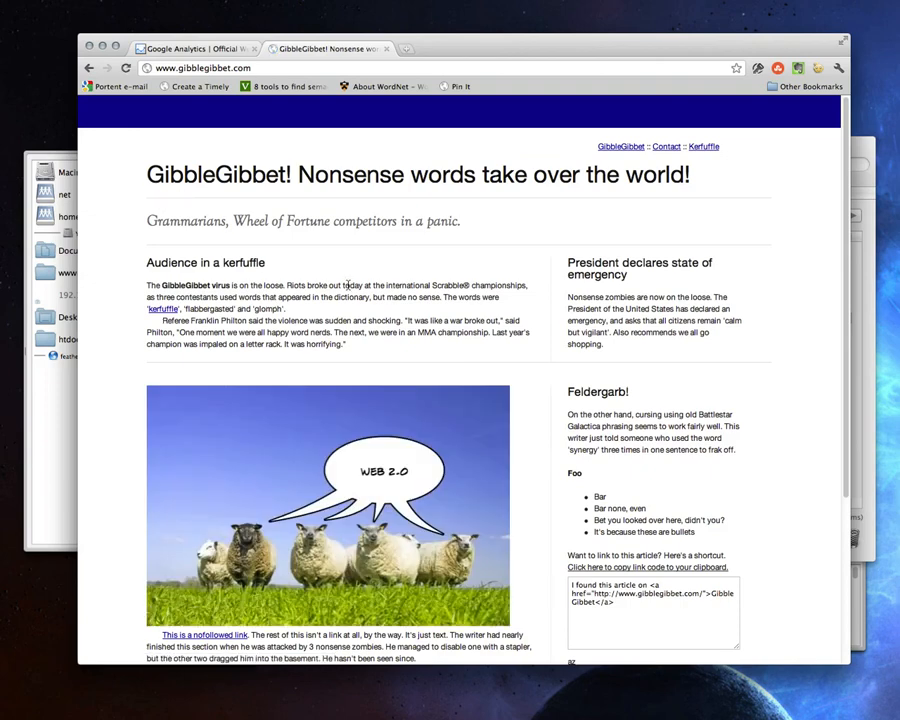
{"action": "left_click", "coordinate": [386, 50]}
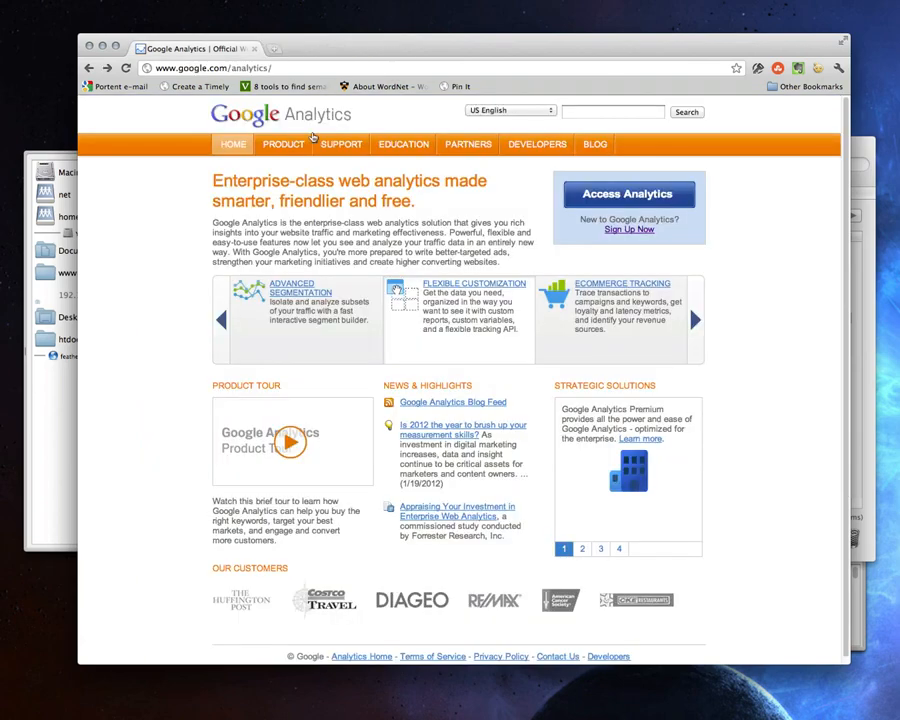
{"action": "left_click", "coordinate": [632, 231]}
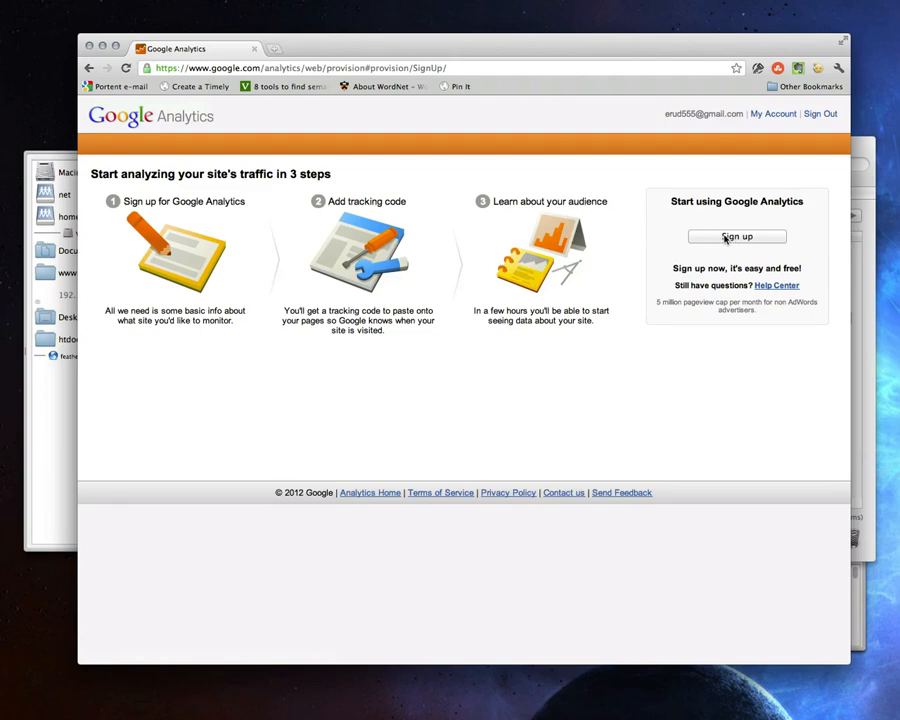
{"action": "left_click", "coordinate": [726, 238]}
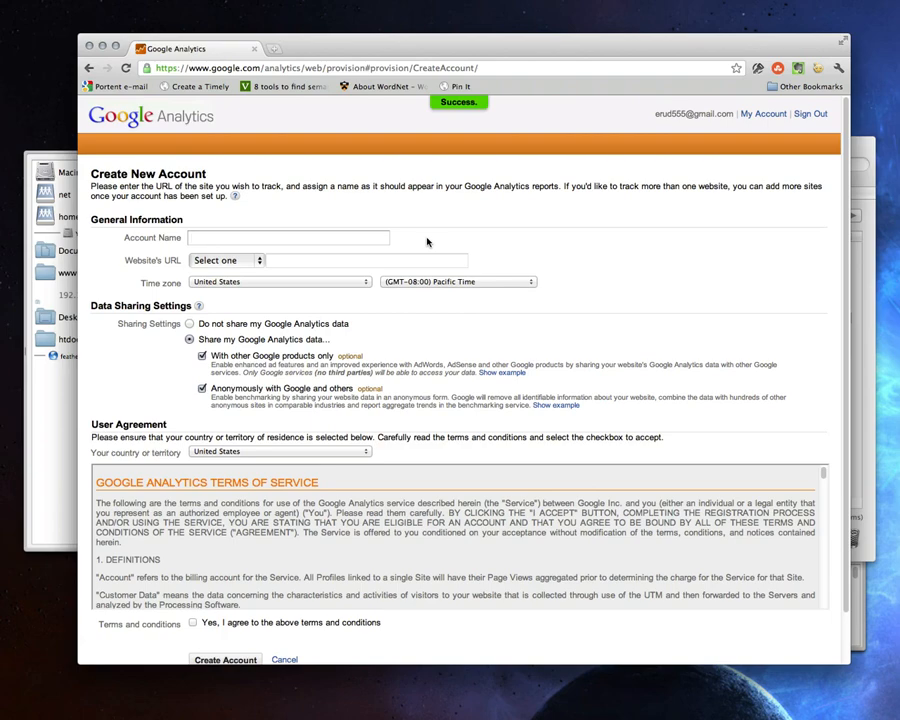
{"action": "type", "text": "Ians Test"}
{"action": "left_click", "coordinate": [260, 260]}
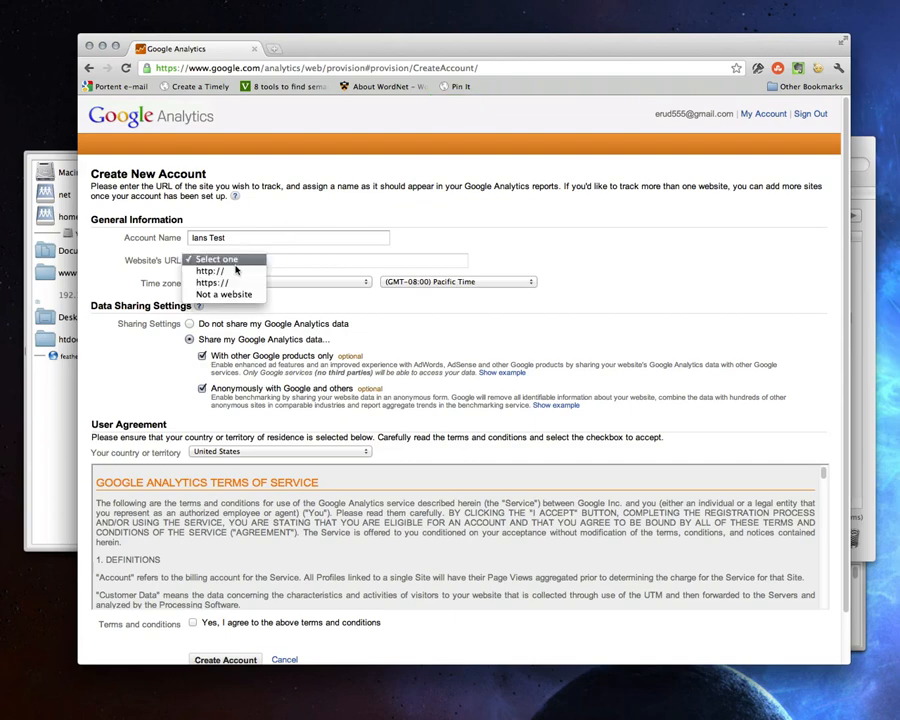
{"action": "left_click", "coordinate": [268, 269]}
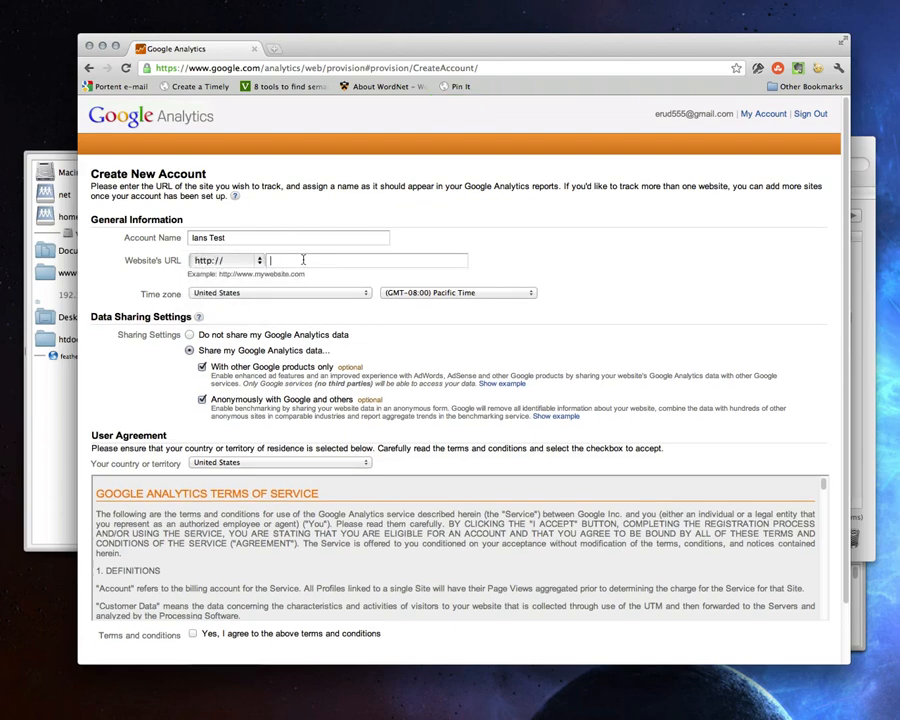
{"action": "type", "text": "www.gibblegibbet.com"}
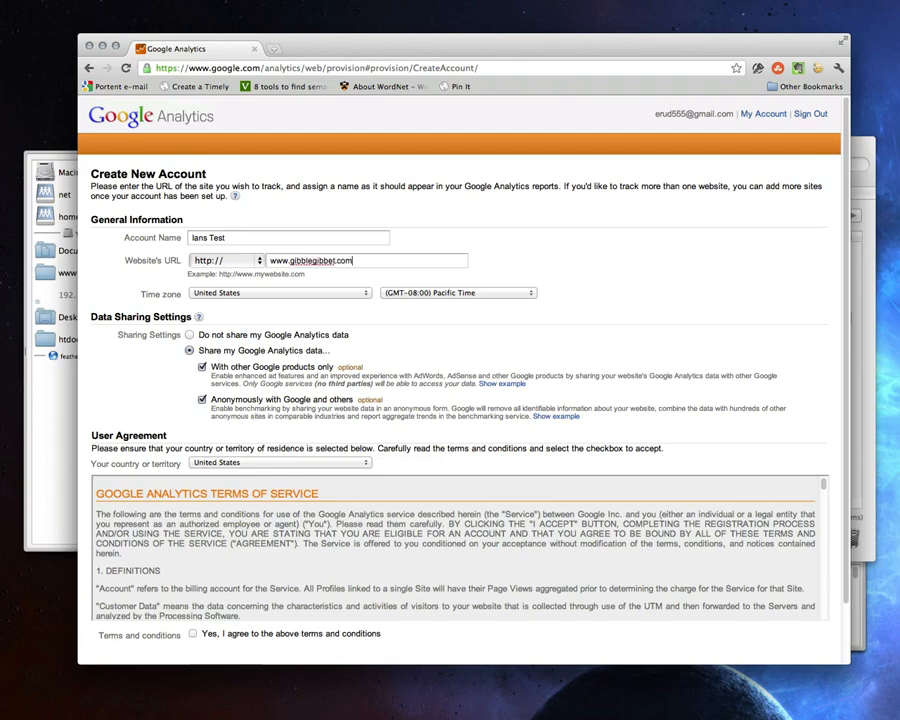
Choose to share the Google Analytics data, and create the account with the terms and conditions accepted.
{"action": "scroll", "coordinate": [344, 332], "scroll_direction": "down", "scroll_amount": 2}
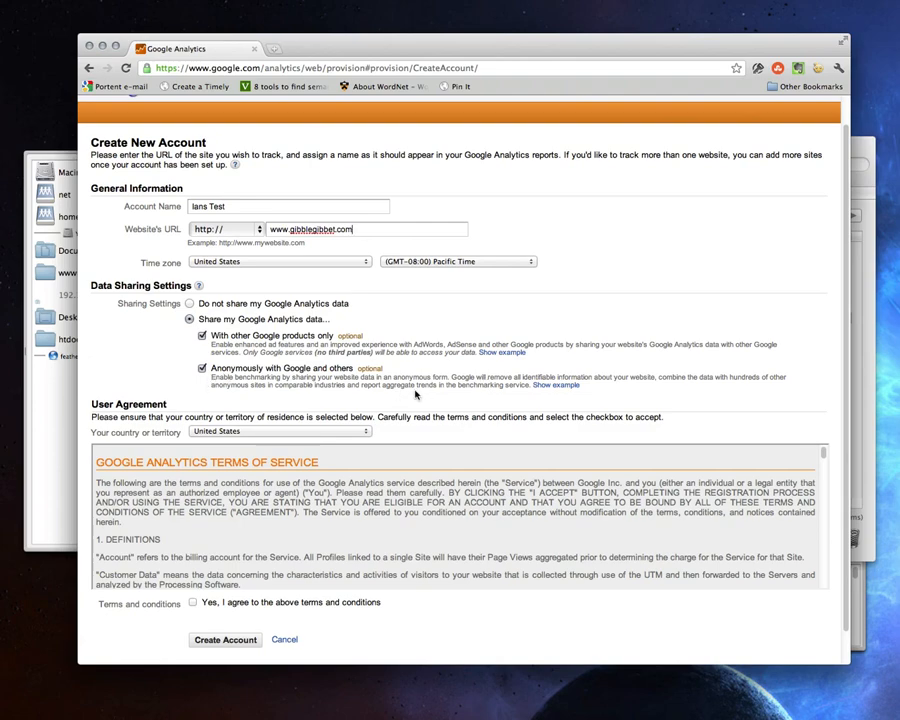
{"action": "left_click", "coordinate": [190, 303]}
{"action": "left_click", "coordinate": [190, 318]}
{"action": "left_click", "coordinate": [193, 602]}
{"action": "left_click", "coordinate": [226, 638]}
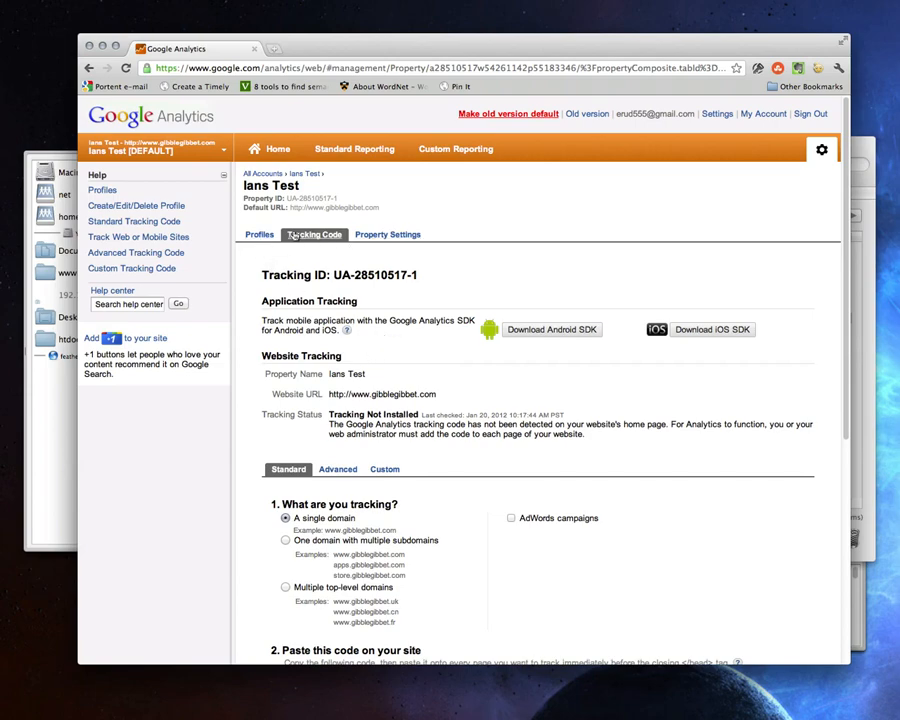
Look through the property's profile list and return to its tracking code page.
{"action": "left_click", "coordinate": [258, 235]}
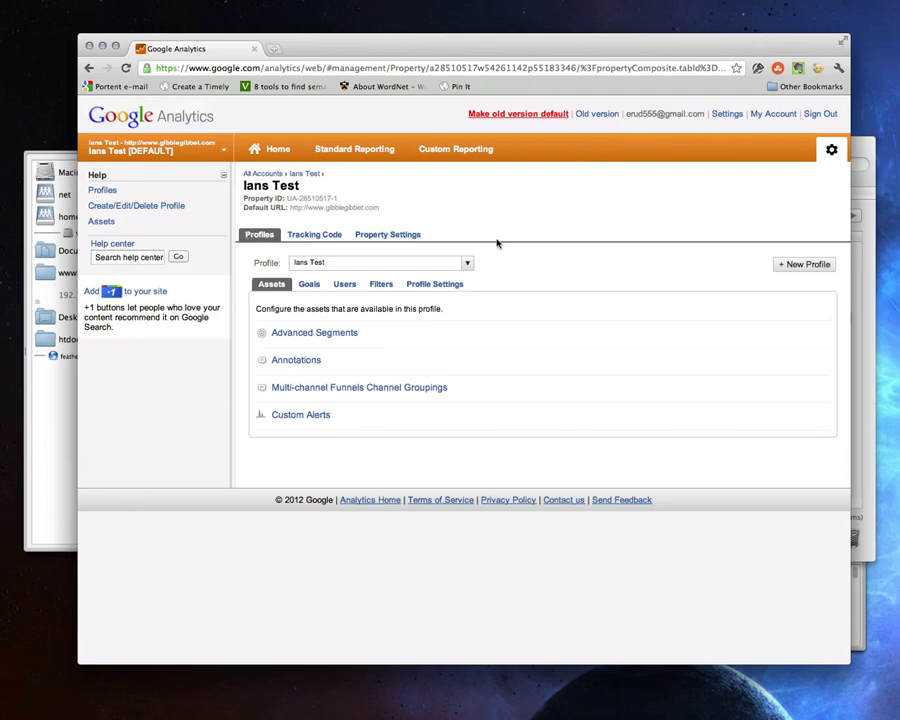
{"action": "left_click", "coordinate": [466, 267]}
{"action": "left_click", "coordinate": [568, 273]}
{"action": "left_click", "coordinate": [303, 237]}
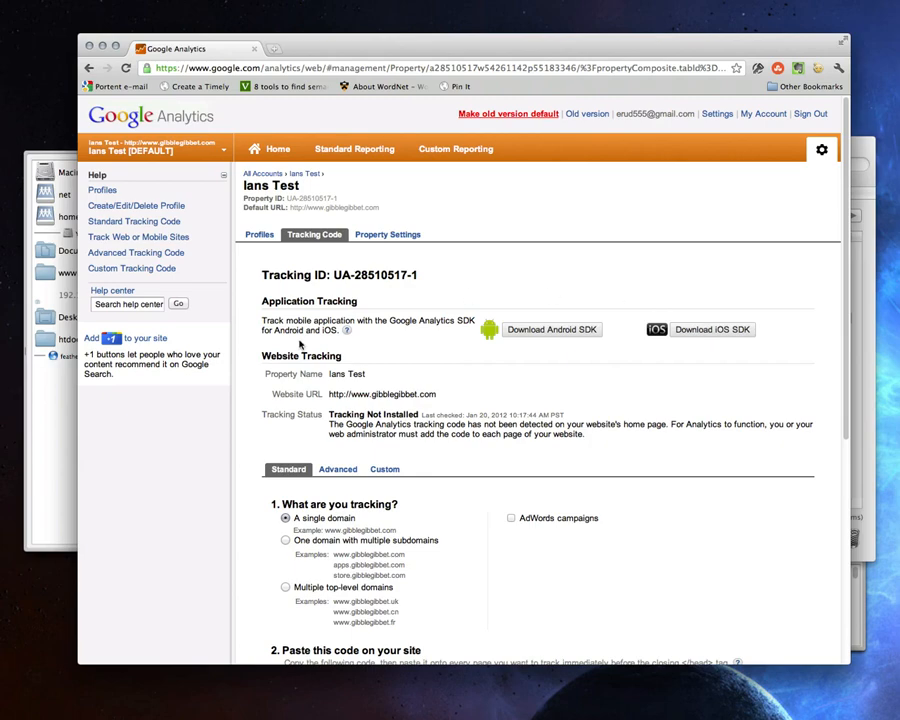
Compare the tracking code for one domain with multiple subdomains and for multiple top-level domains, ending on a single domain.
{"action": "scroll", "coordinate": [322, 350], "scroll_direction": "down", "scroll_amount": 5}
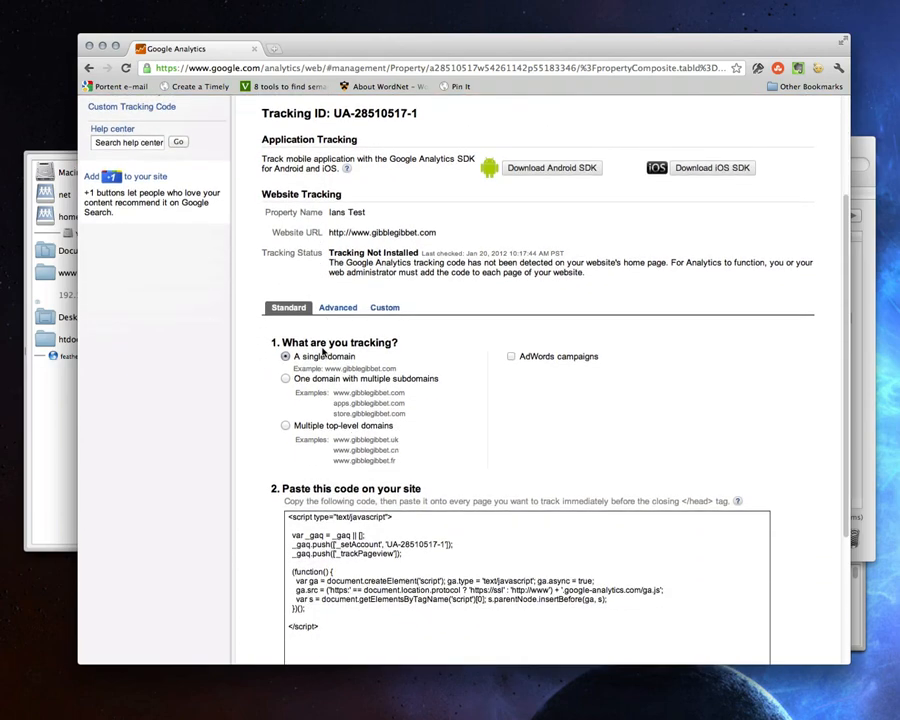
{"action": "scroll", "coordinate": [416, 322], "scroll_direction": "down", "scroll_amount": 3}
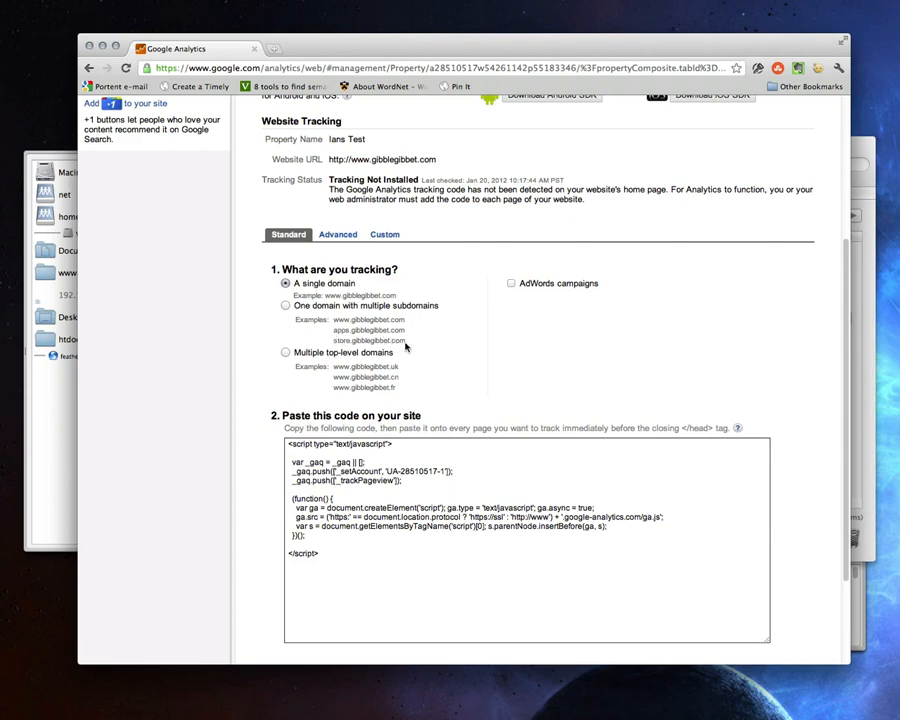
{"action": "left_click", "coordinate": [288, 305]}
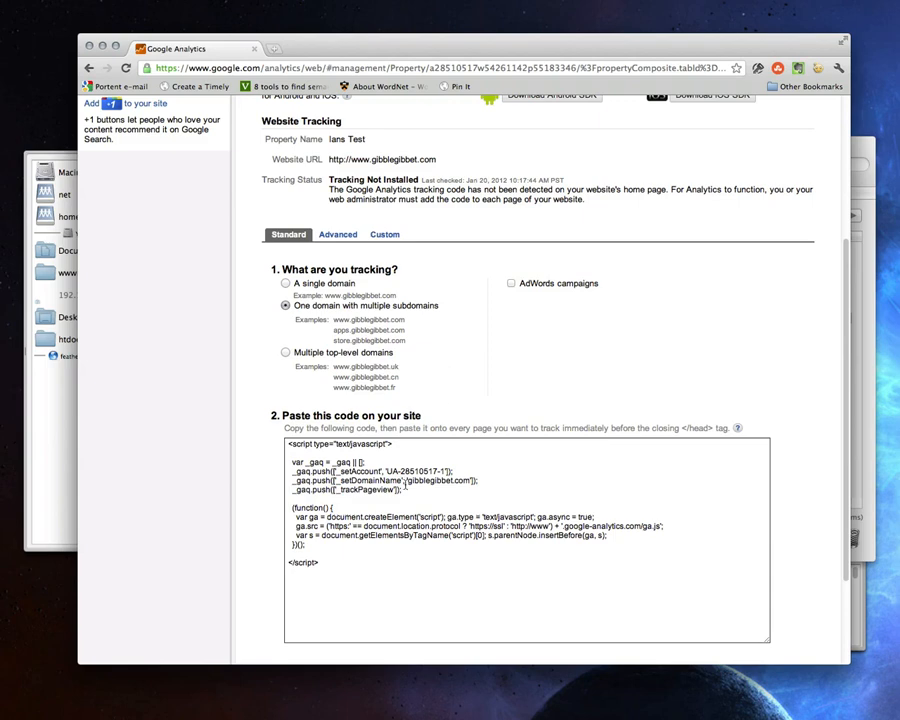
{"action": "left_click", "coordinate": [434, 481]}
{"action": "left_click", "coordinate": [434, 481]}
{"action": "left_click", "coordinate": [286, 284]}
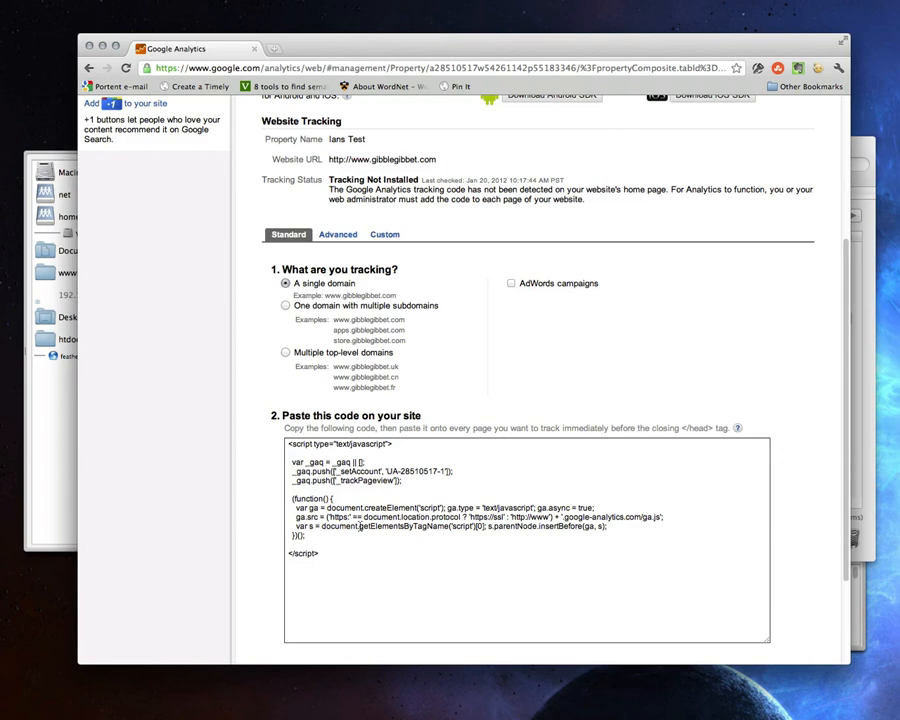
{"action": "left_click", "coordinate": [286, 305]}
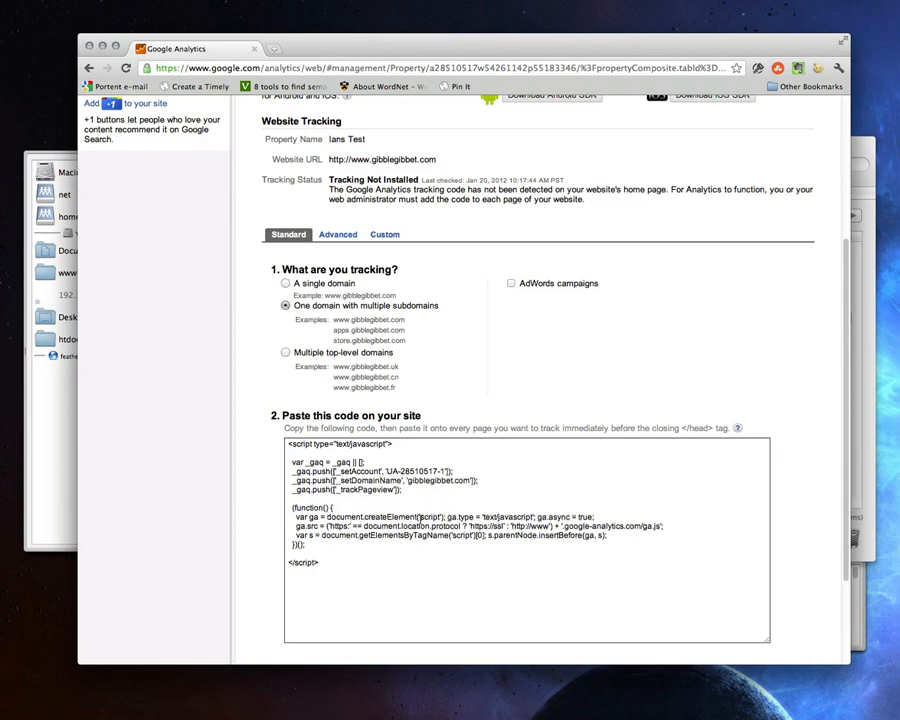
{"action": "left_click", "coordinate": [285, 354]}
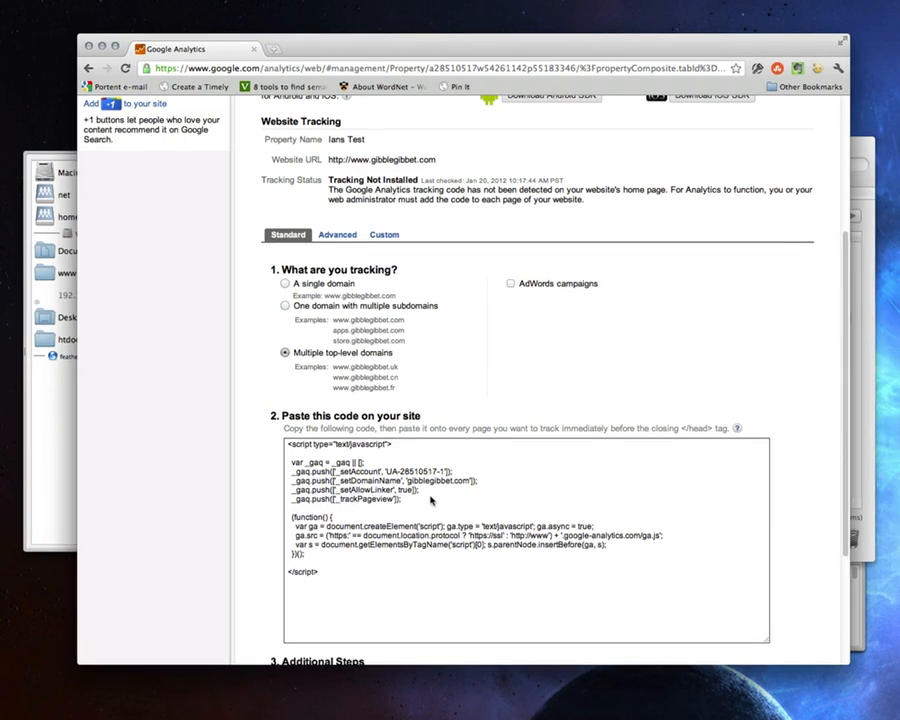
{"action": "left_click", "coordinate": [285, 306]}
{"action": "left_click", "coordinate": [284, 284]}
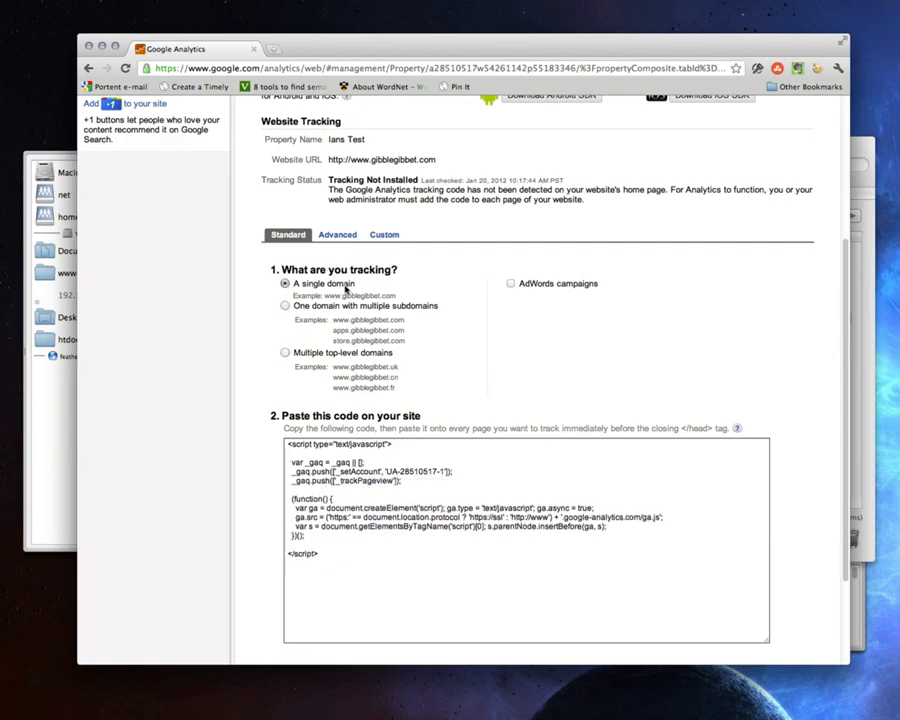
Turn on AdWords campaign tracking to review its additional steps, and turn it off again.
{"action": "left_click", "coordinate": [511, 284]}
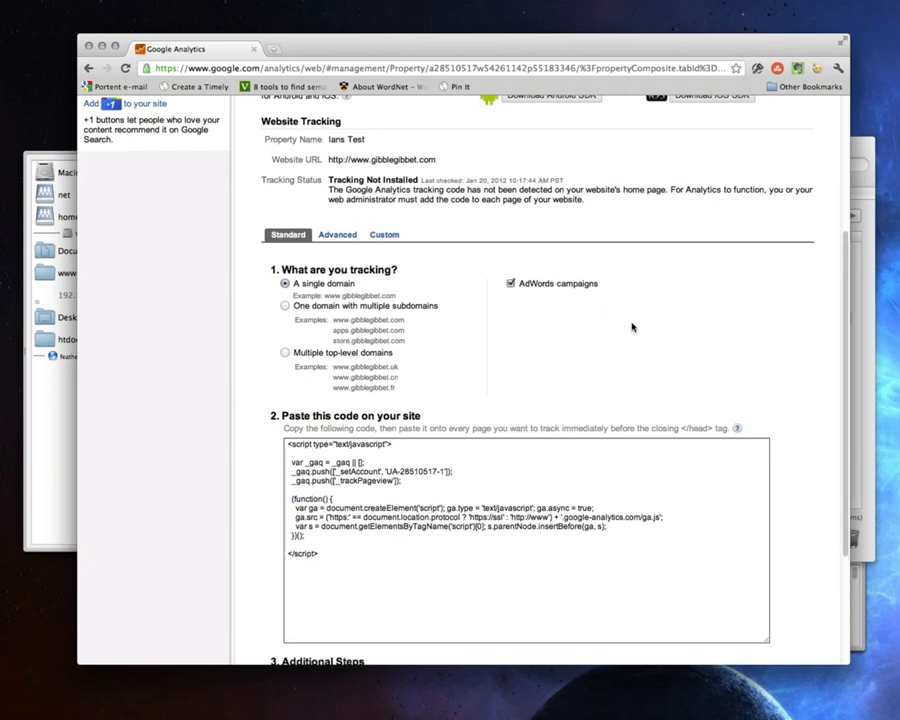
{"action": "scroll", "coordinate": [632, 325], "scroll_direction": "down", "scroll_amount": 3}
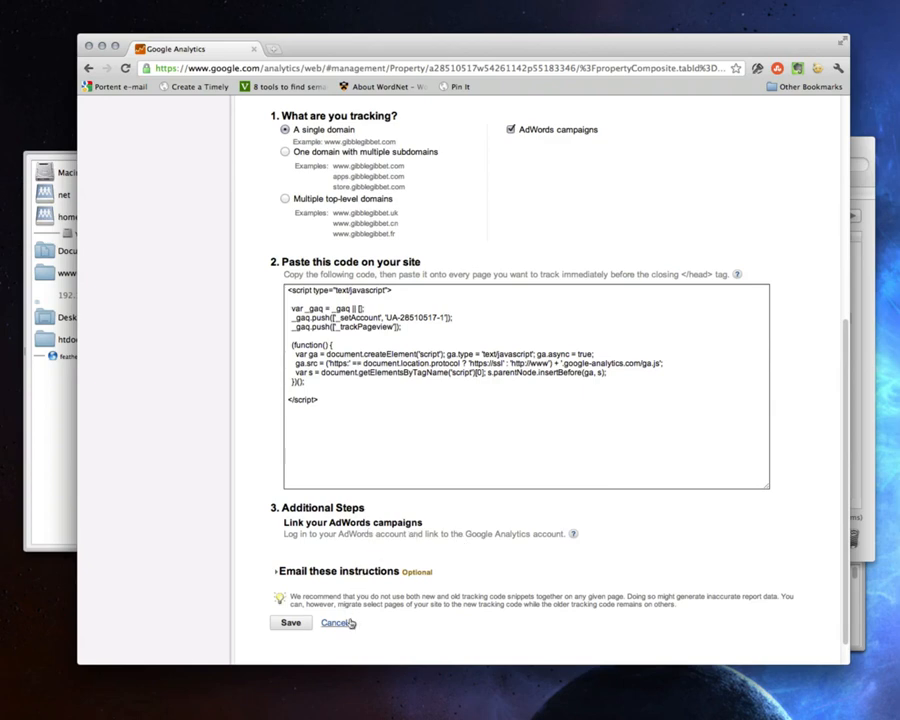
{"action": "scroll", "coordinate": [472, 248], "scroll_direction": "up", "scroll_amount": 2}
{"action": "left_click", "coordinate": [510, 201]}
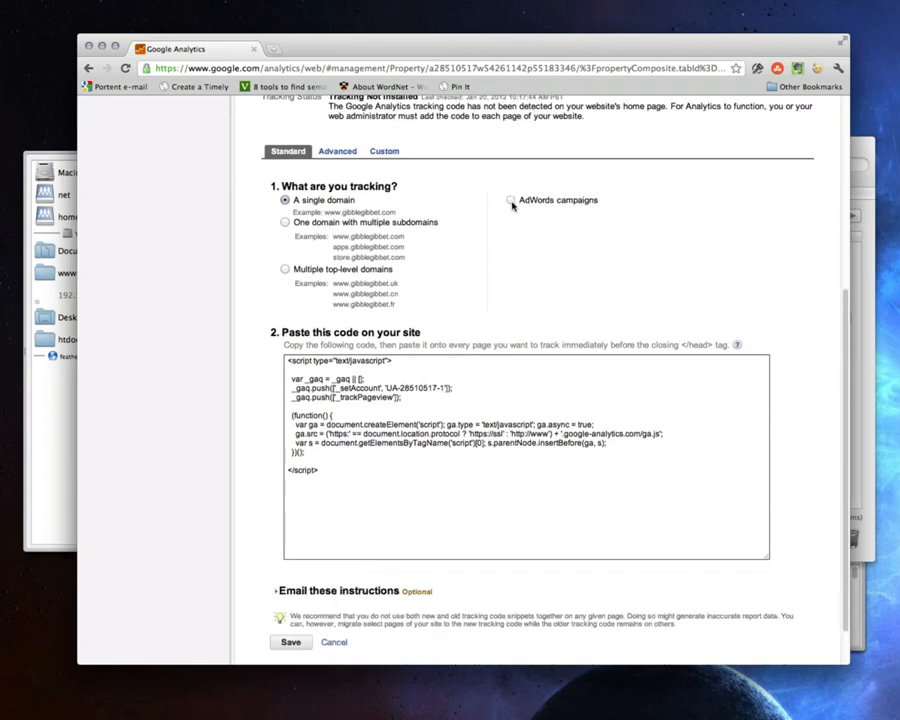
Select the entire tracking code snippet generated for the single domain.
{"action": "scroll", "coordinate": [513, 266], "scroll_direction": "down", "scroll_amount": 1}
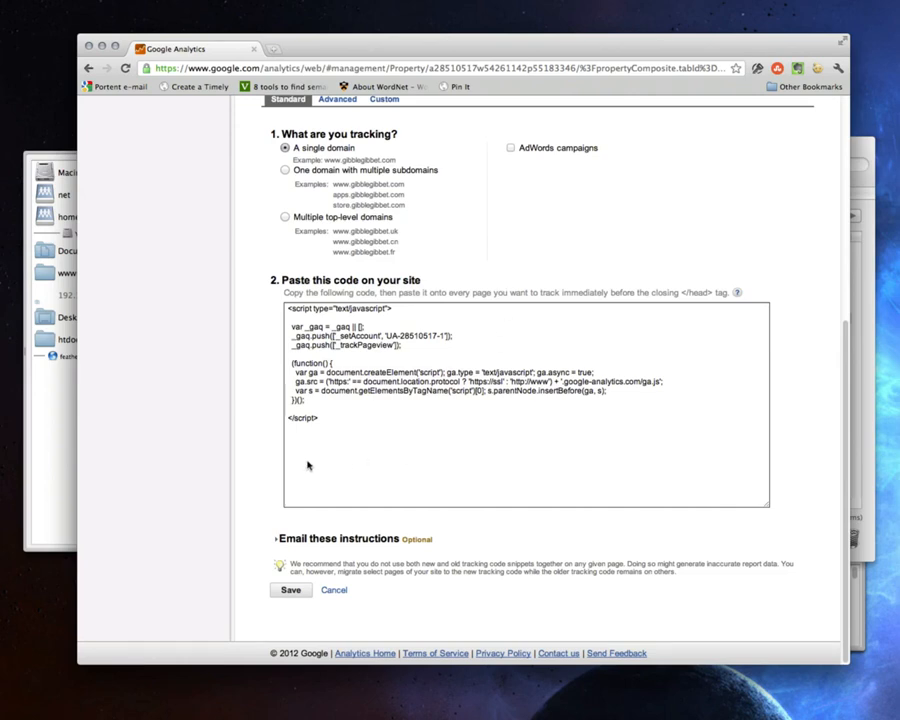
{"action": "scroll", "coordinate": [172, 453], "scroll_direction": "up", "scroll_amount": 1}
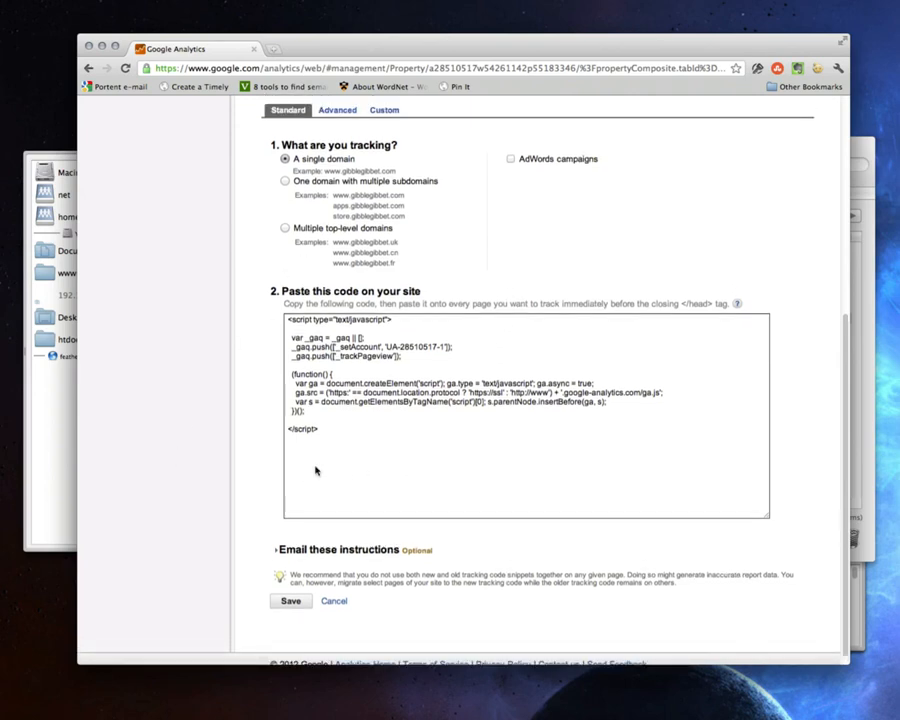
{"action": "left_click", "coordinate": [389, 467]}
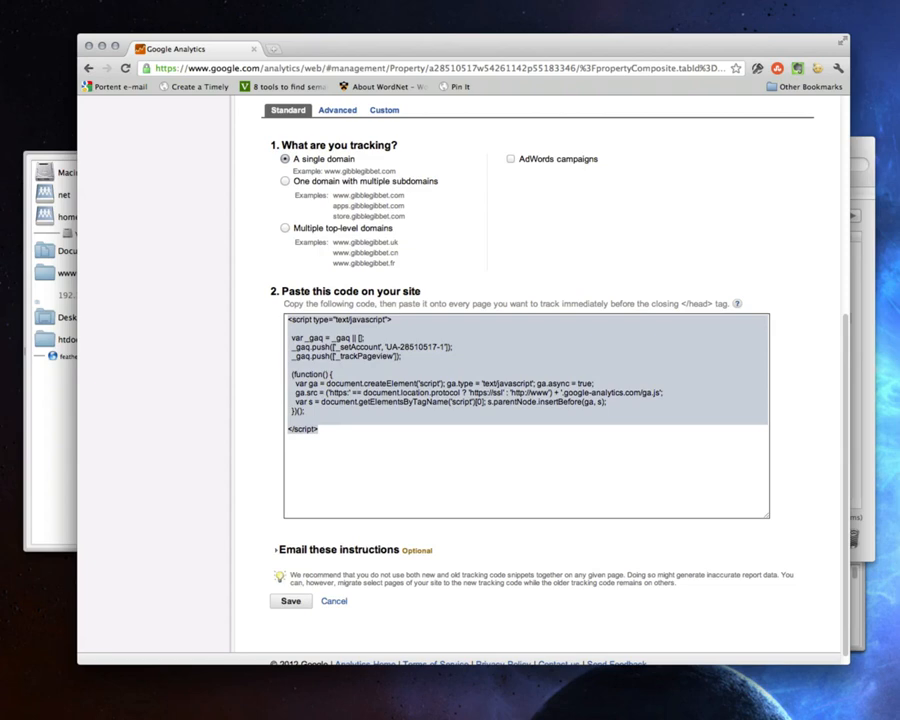
Try to switch to the advanced tracking options, decline discarding the changes, and save the single-domain settings.
{"action": "scroll", "coordinate": [460, 400], "scroll_direction": "up", "scroll_amount": 3}
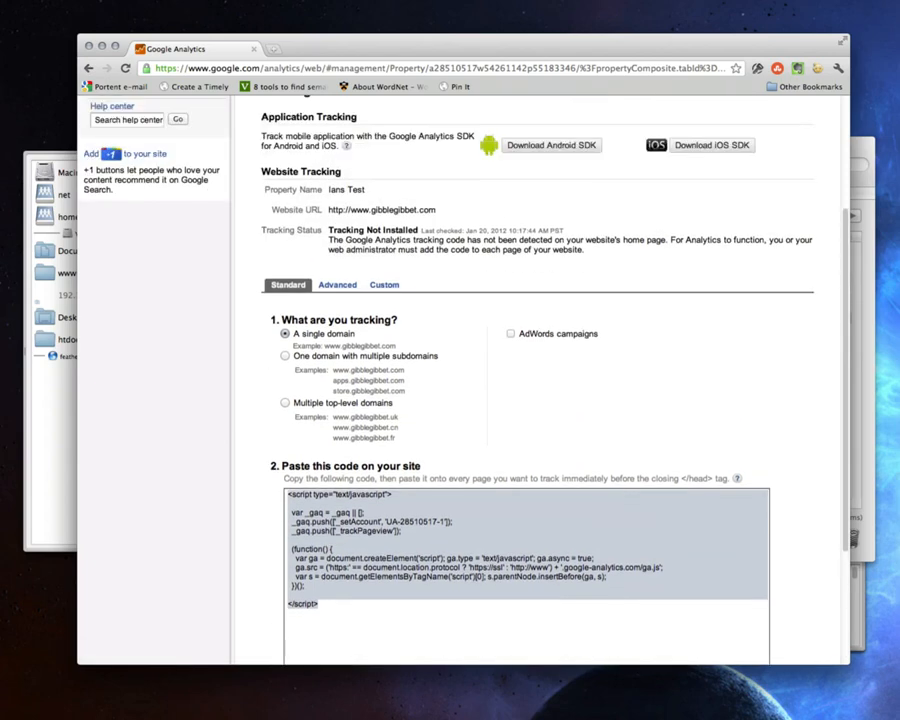
{"action": "left_click", "coordinate": [337, 287]}
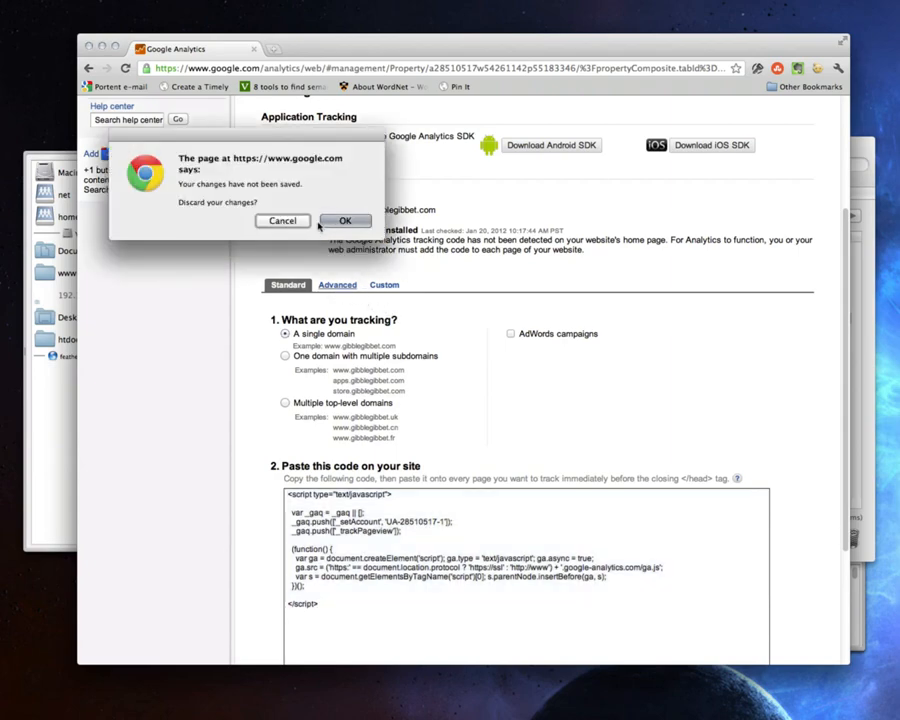
{"action": "left_click", "coordinate": [282, 221]}
{"action": "scroll", "coordinate": [410, 294], "scroll_direction": "down", "scroll_amount": 4}
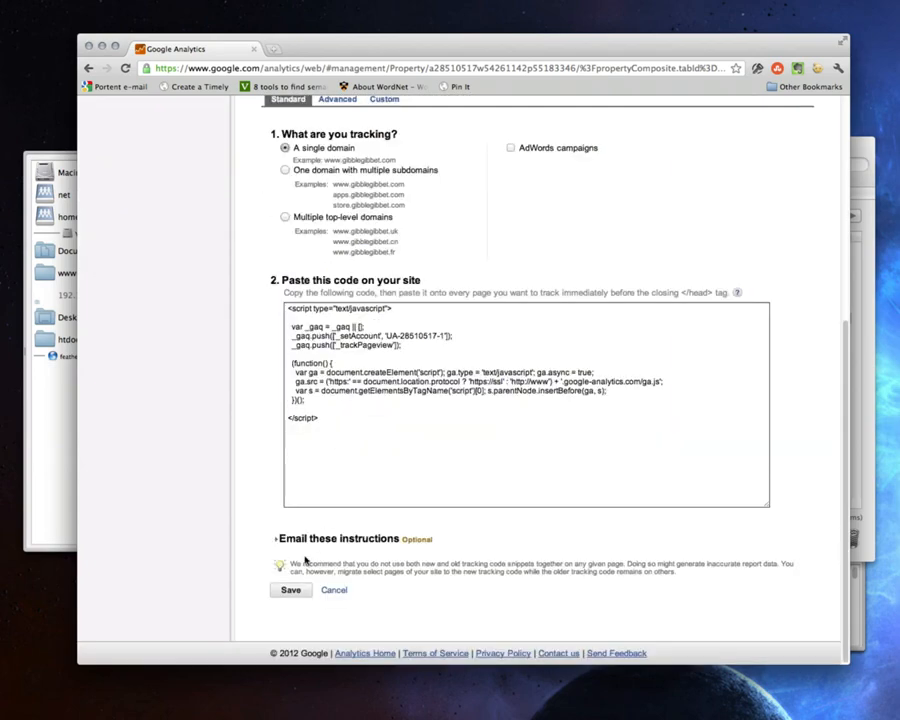
{"action": "left_click", "coordinate": [290, 590]}
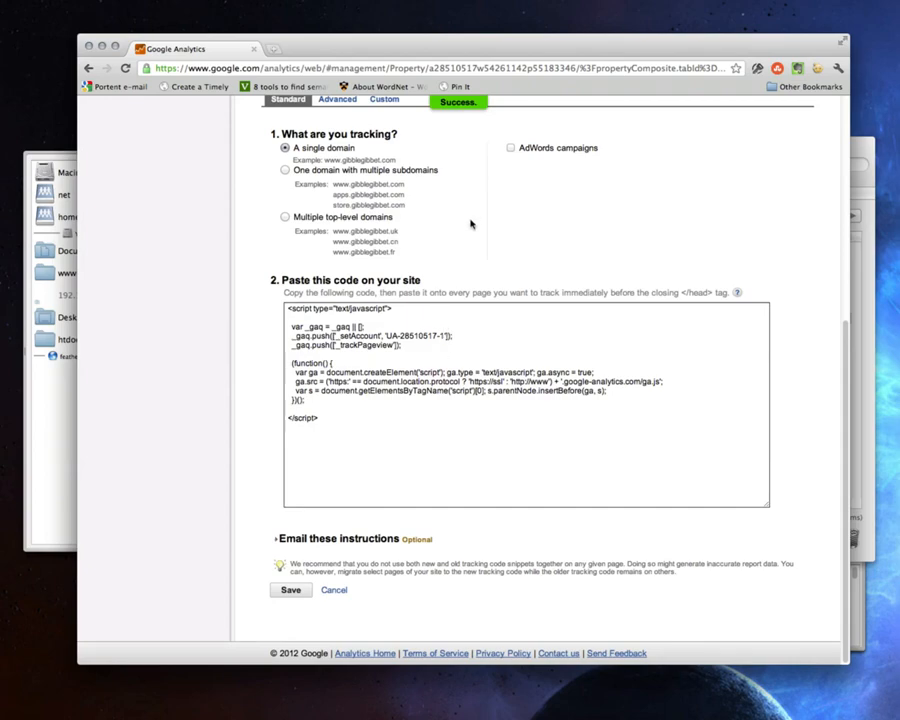
Show the advanced tracking code options for the website.
{"action": "scroll", "coordinate": [467, 225], "scroll_direction": "up", "scroll_amount": 3}
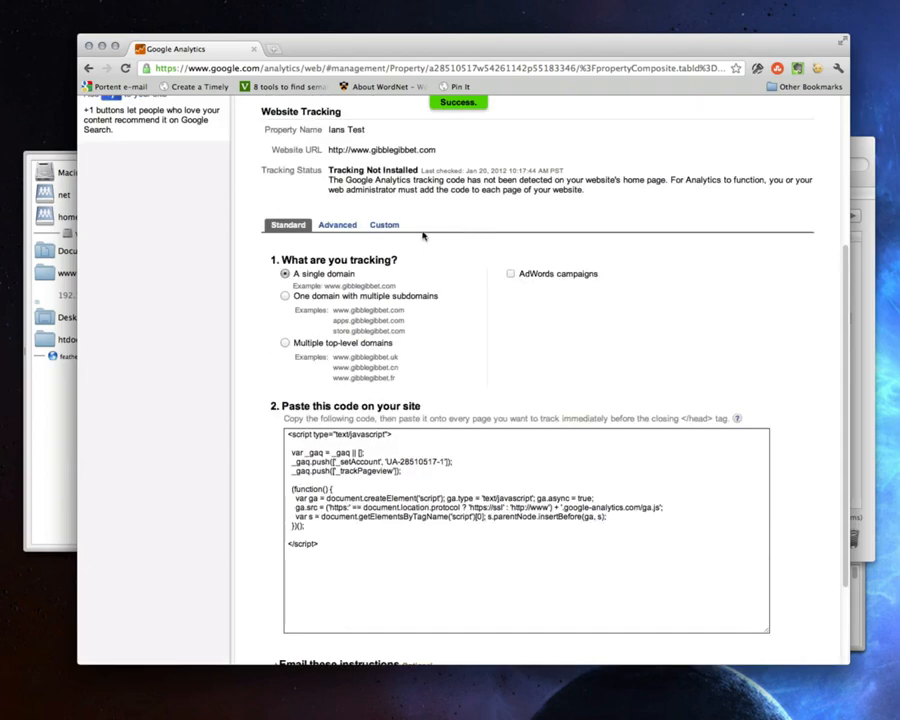
{"action": "left_click", "coordinate": [340, 232]}
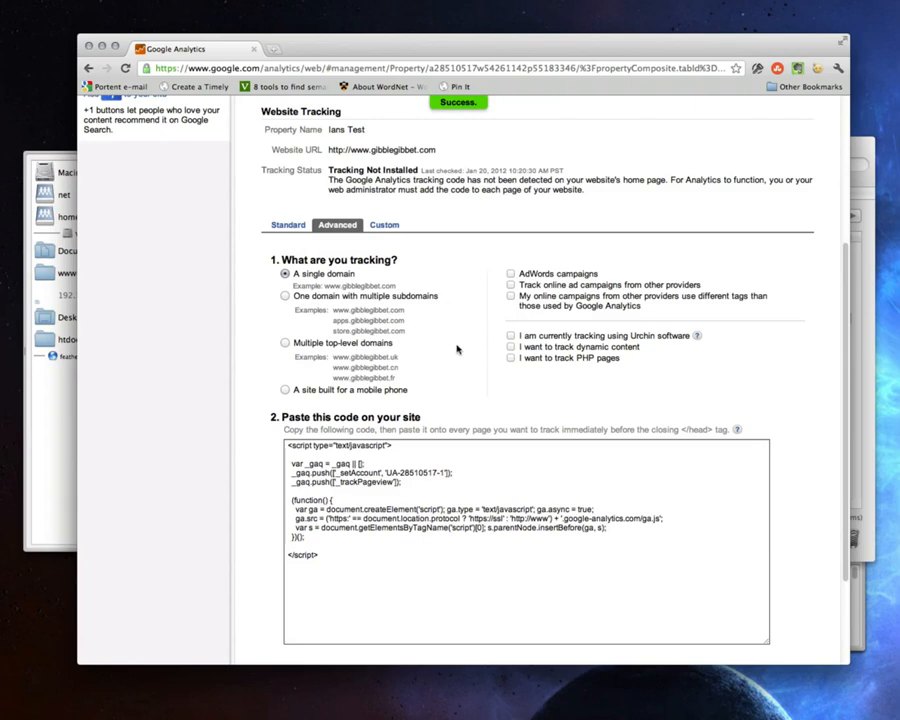
{"action": "scroll", "coordinate": [480, 347], "scroll_direction": "down", "scroll_amount": 1}
Switch PHP page tracking on and off to compare the code placement instructions, leaving it off.
{"action": "left_click", "coordinate": [511, 338]}
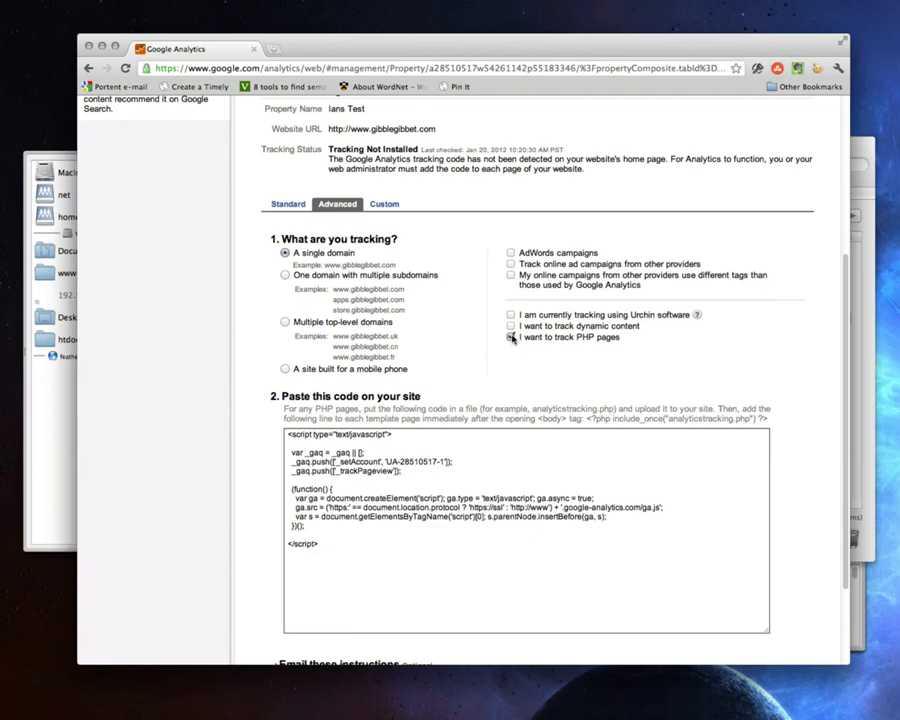
{"action": "left_click", "coordinate": [511, 338]}
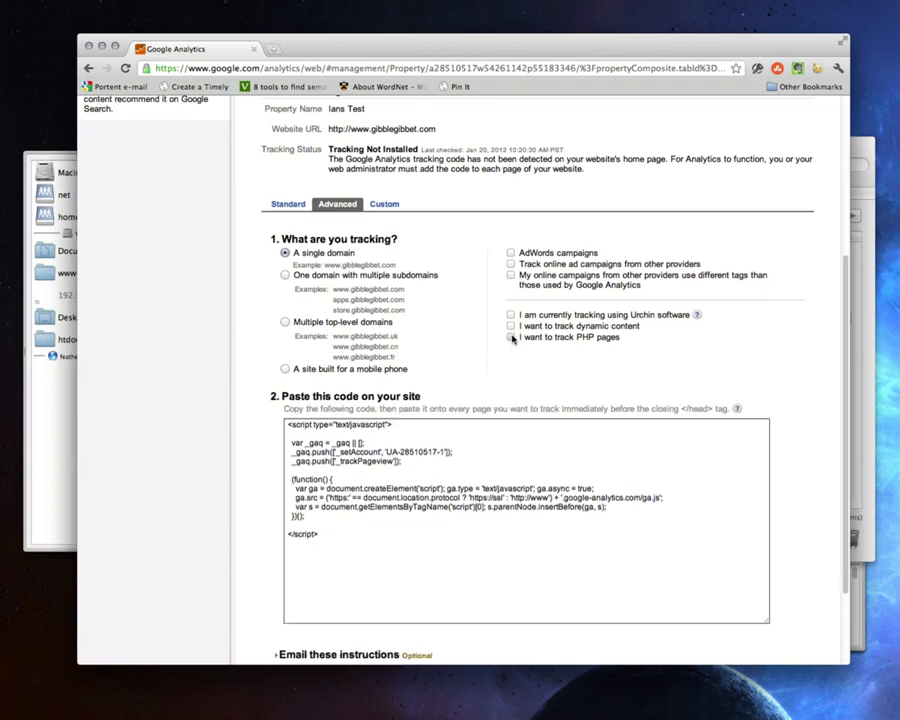
{"action": "left_click", "coordinate": [511, 338]}
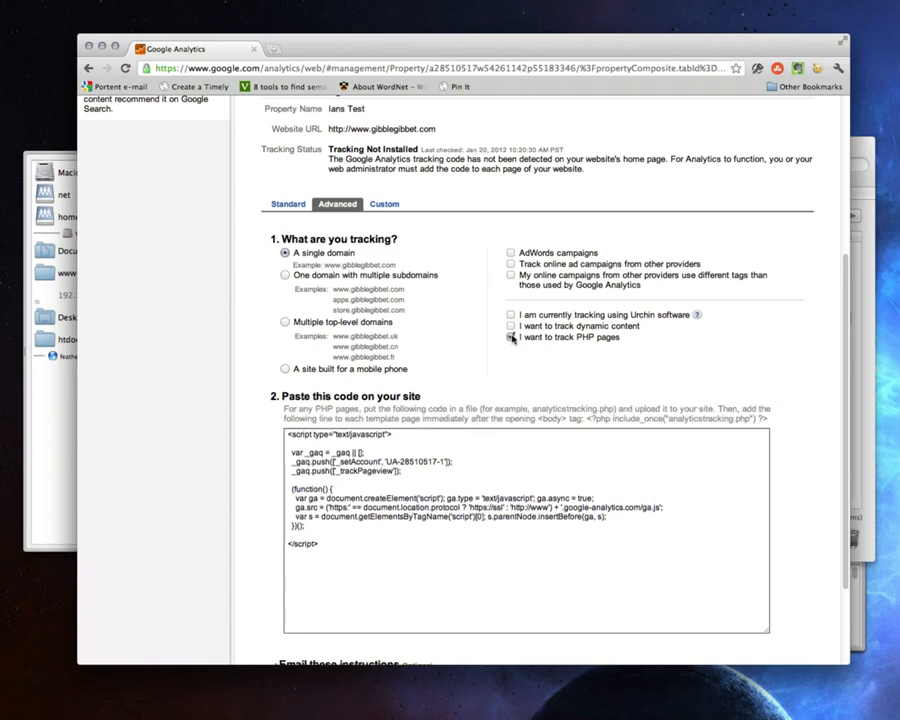
{"action": "left_click", "coordinate": [511, 338]}
{"action": "left_click", "coordinate": [511, 338]}
{"action": "left_click", "coordinate": [511, 338]}
Turn on the option for tracking dynamic content.
{"action": "left_click", "coordinate": [511, 326]}
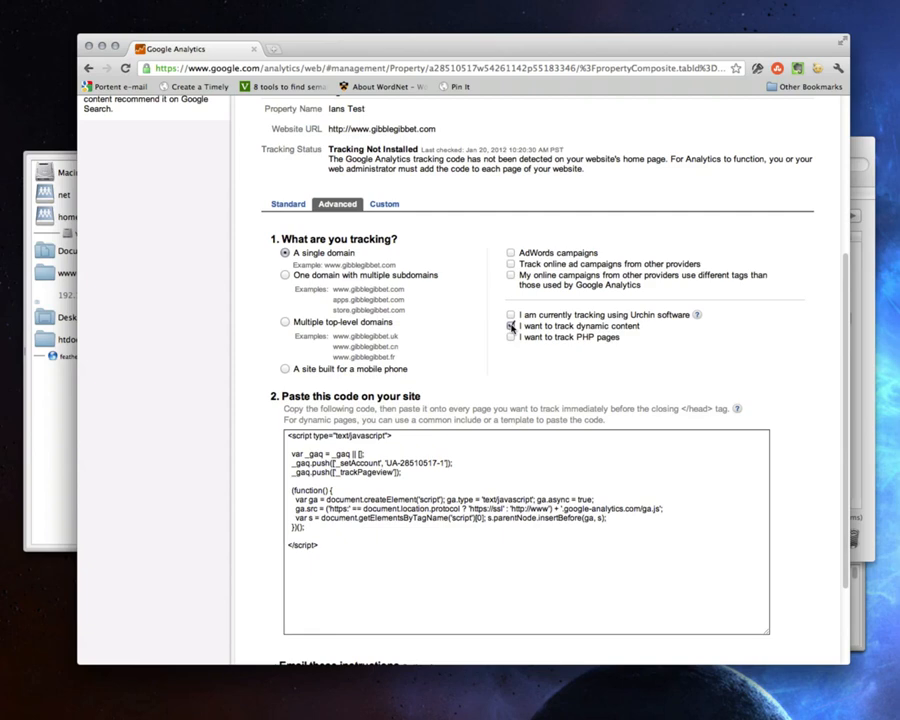
Turn off dynamic content tracking, and switch ad campaign tracking from other providers on and off to review its additional steps.
{"action": "left_click", "coordinate": [511, 326]}
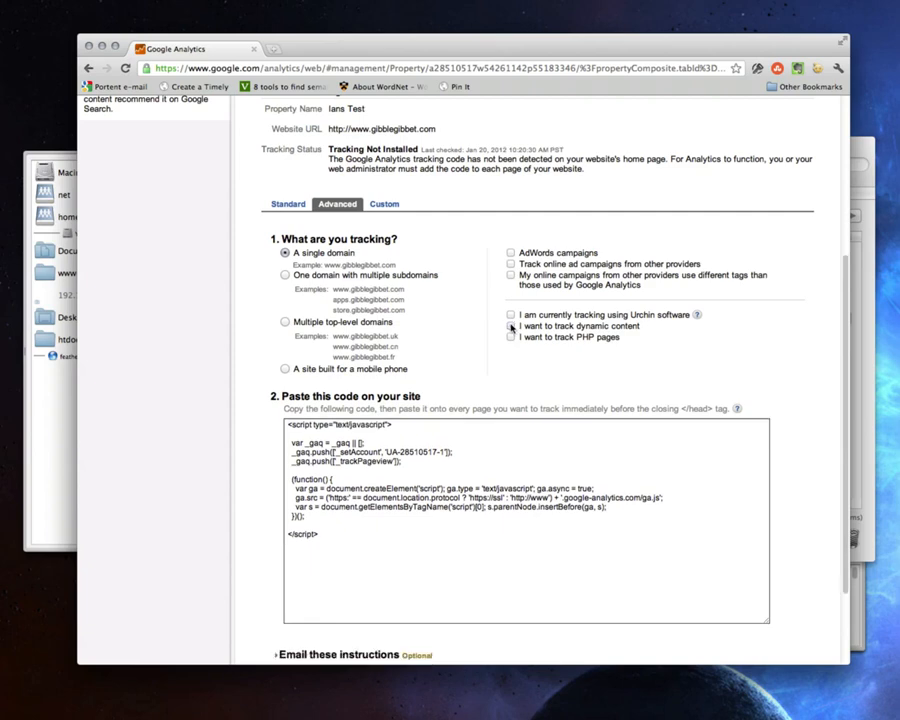
{"action": "left_click", "coordinate": [511, 264]}
{"action": "scroll", "coordinate": [511, 264], "scroll_direction": "down", "scroll_amount": 5}
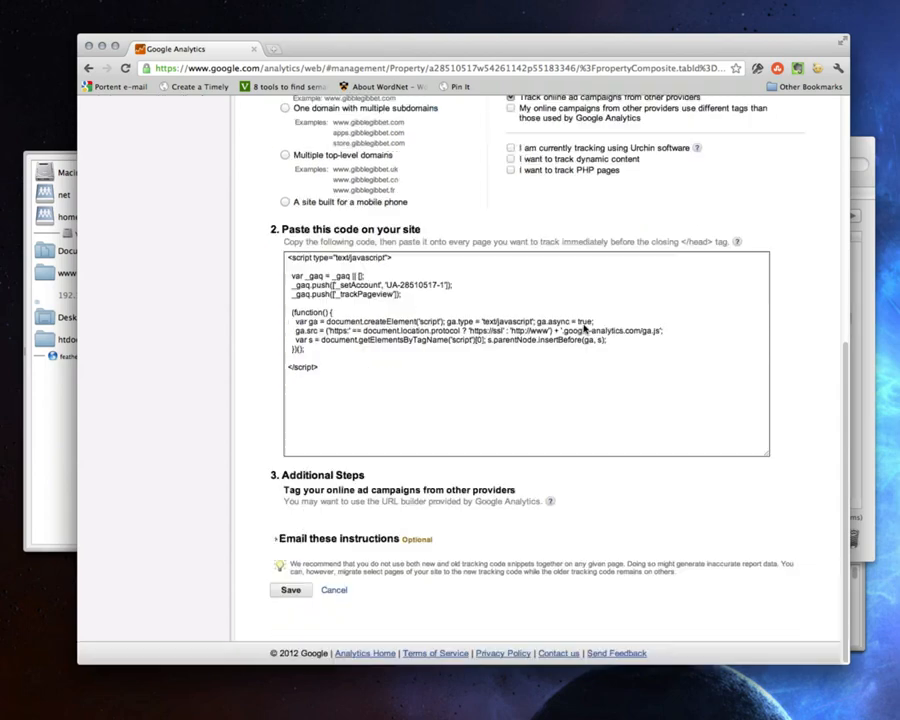
{"action": "scroll", "coordinate": [498, 267], "scroll_direction": "up", "scroll_amount": 8}
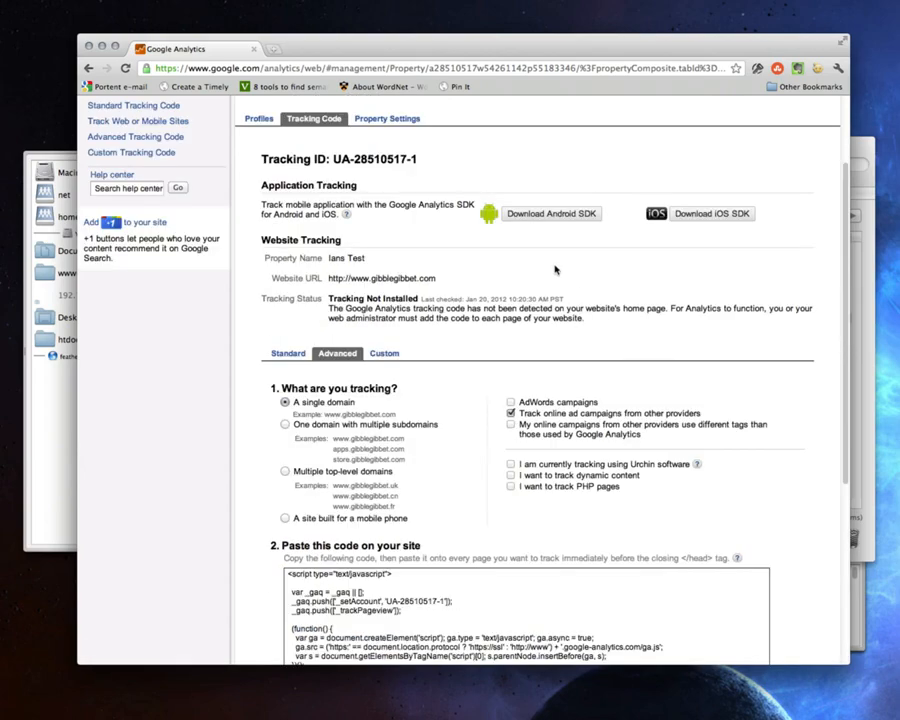
{"action": "left_click", "coordinate": [511, 413]}
Switch the option for online campaigns using different tags on and off to review its tag fields.
{"action": "scroll", "coordinate": [446, 389], "scroll_direction": "down", "scroll_amount": 2}
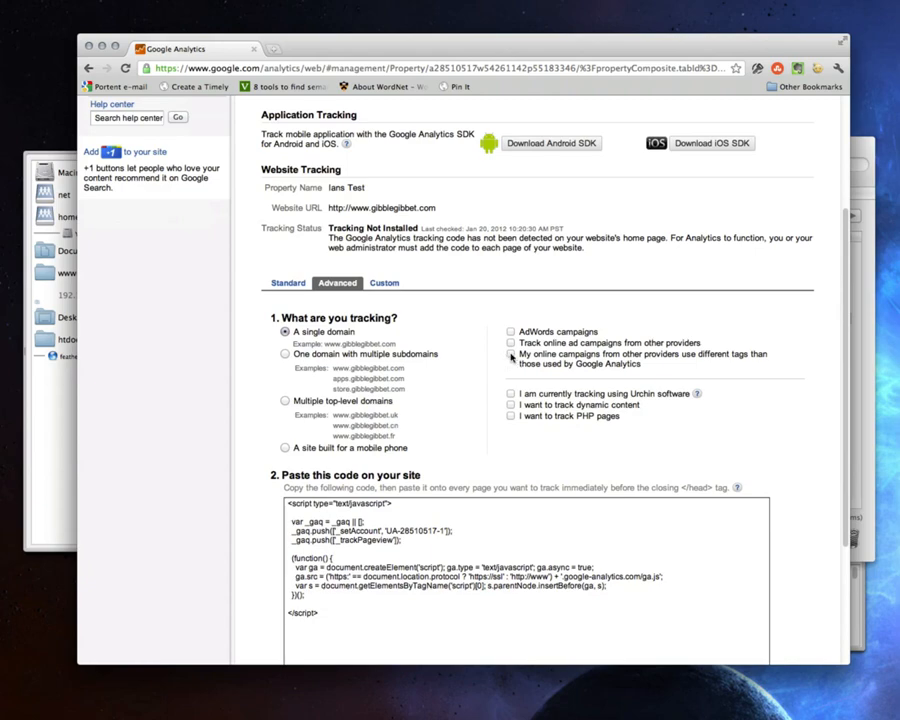
{"action": "left_click", "coordinate": [510, 354]}
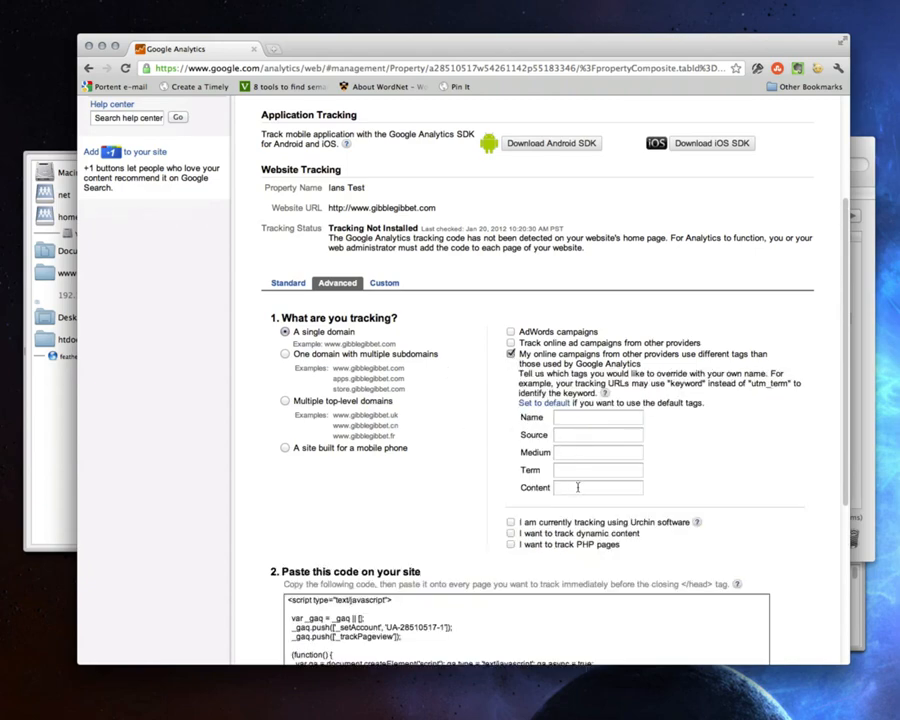
{"action": "left_click", "coordinate": [510, 354]}
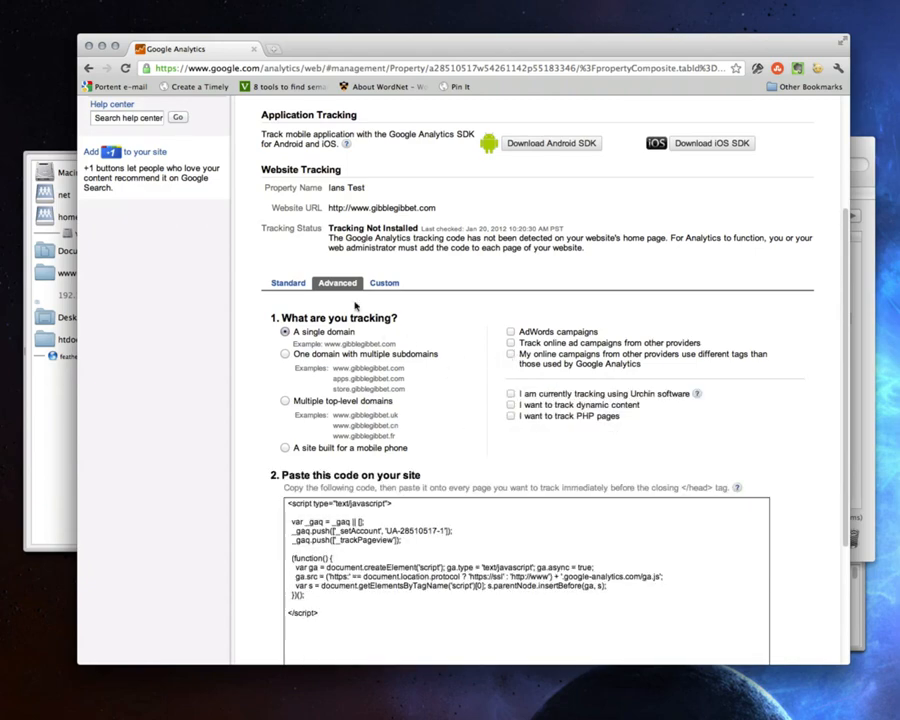
Return to the standard tracking code options, discarding the unsaved advanced changes.
{"action": "left_click", "coordinate": [288, 283]}
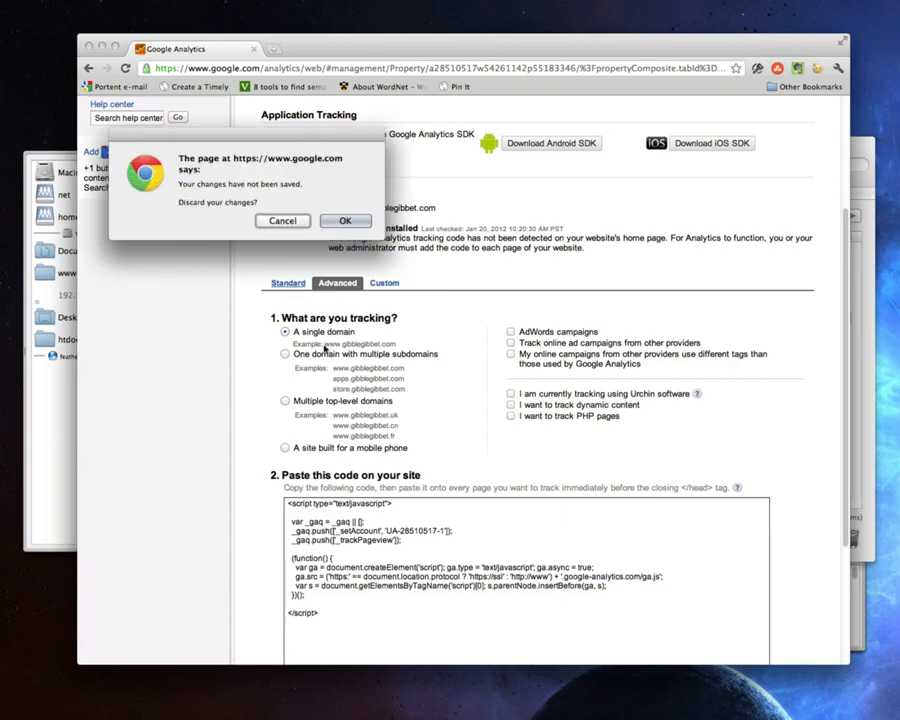
{"action": "left_click", "coordinate": [345, 220]}
{"action": "scroll", "coordinate": [476, 387], "scroll_direction": "down", "scroll_amount": 1}
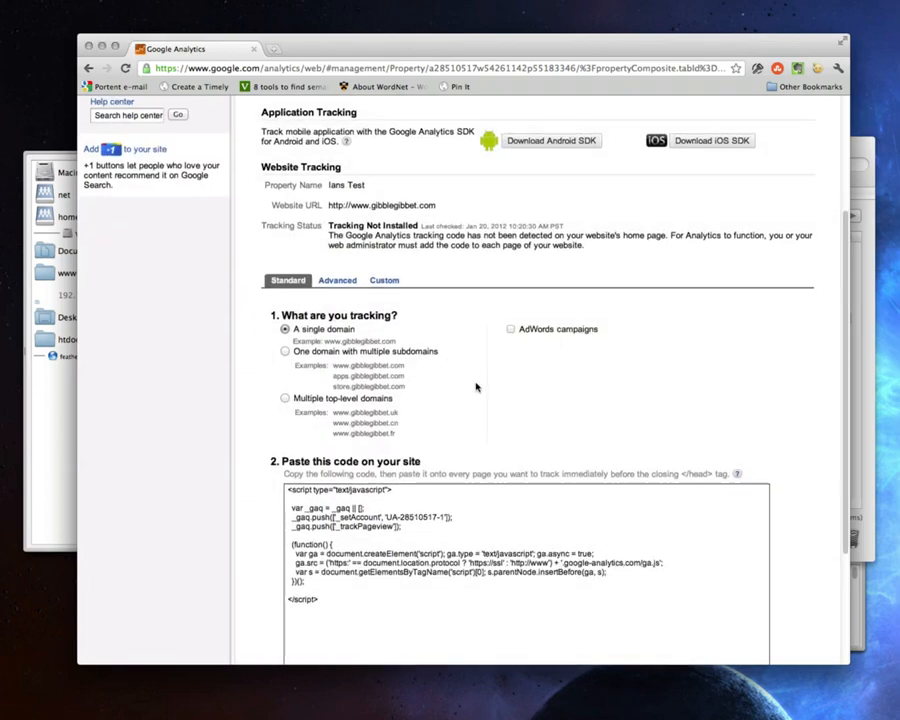
{"action": "scroll", "coordinate": [476, 387], "scroll_direction": "up", "scroll_amount": 1}
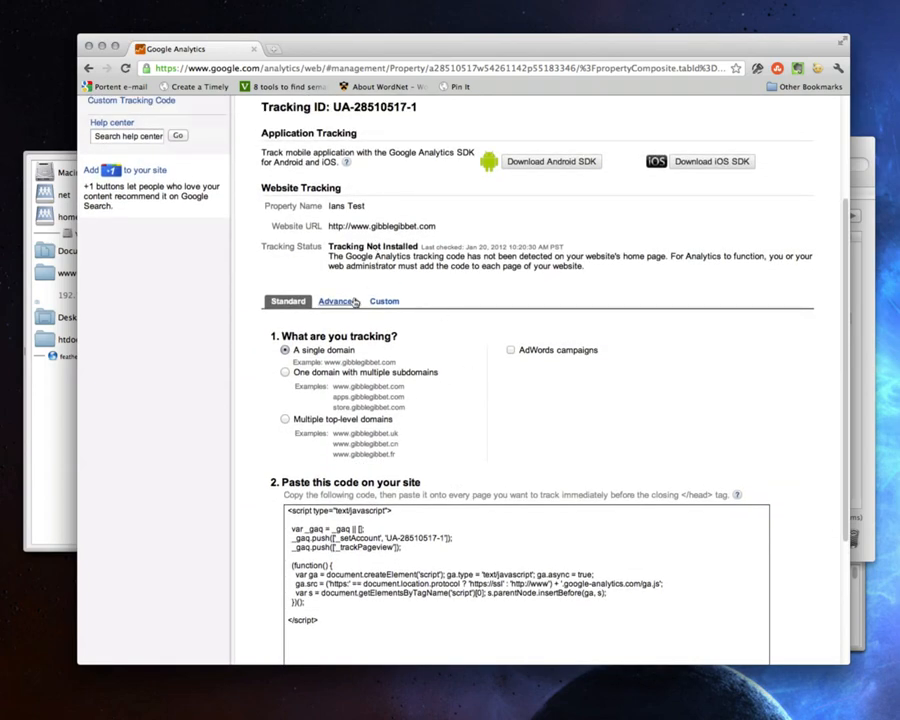
{"action": "scroll", "coordinate": [262, 211], "scroll_direction": "up", "scroll_amount": 5}
{"action": "left_click", "coordinate": [262, 211]}
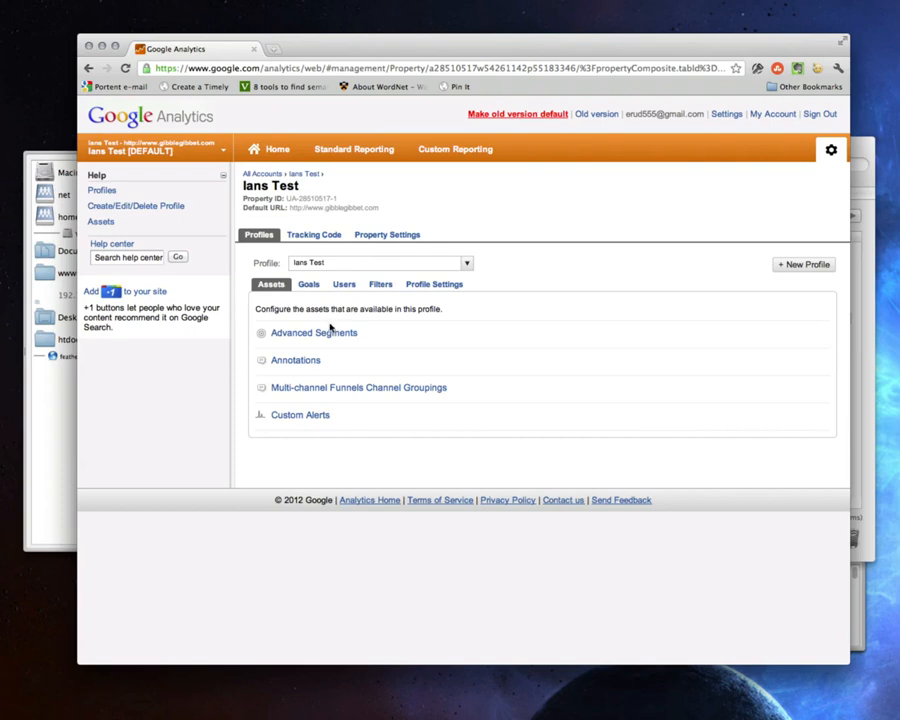
{"action": "left_click", "coordinate": [425, 286]}
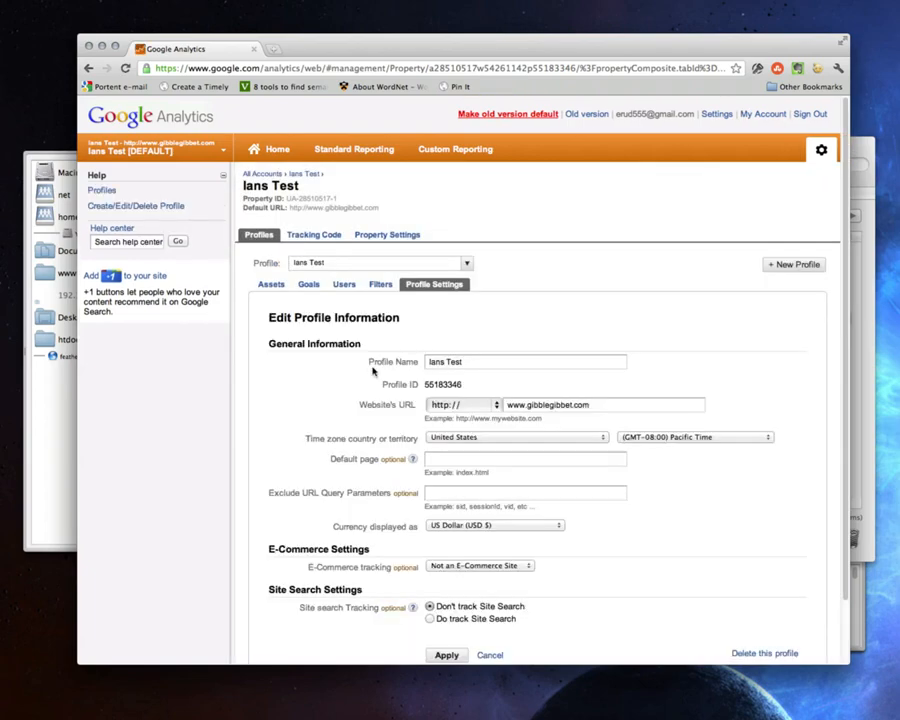
{"action": "scroll", "coordinate": [320, 400], "scroll_direction": "down", "scroll_amount": 3}
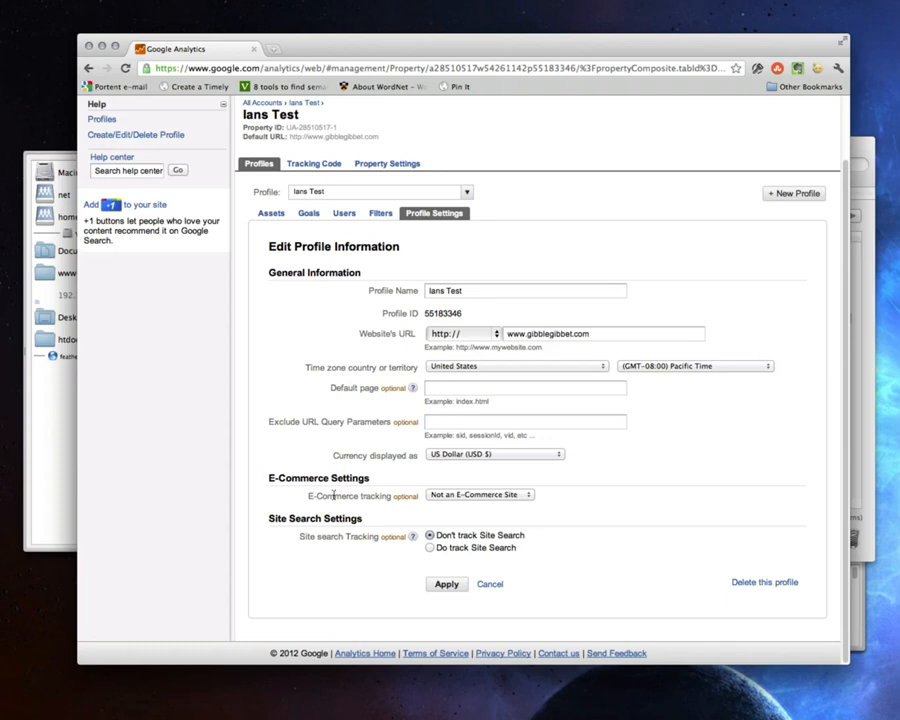
Turn on site search tracking to review its query parameter options, and set it back to Don't track Site Search.
{"action": "left_click", "coordinate": [431, 548]}
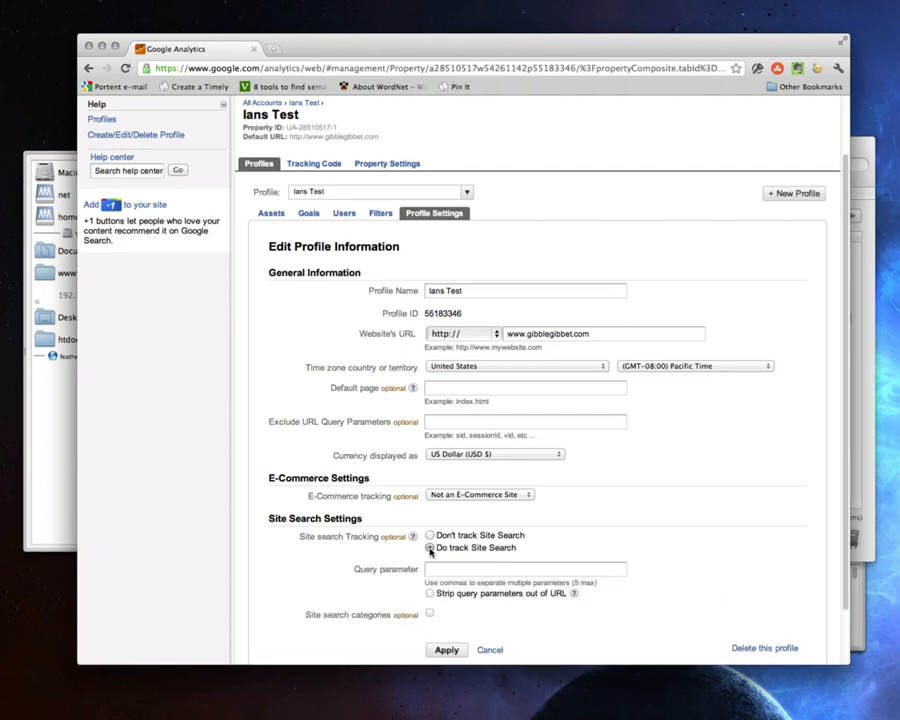
{"action": "scroll", "coordinate": [339, 535], "scroll_direction": "down", "scroll_amount": 1}
{"action": "scroll", "coordinate": [339, 535], "scroll_direction": "down", "scroll_amount": 2}
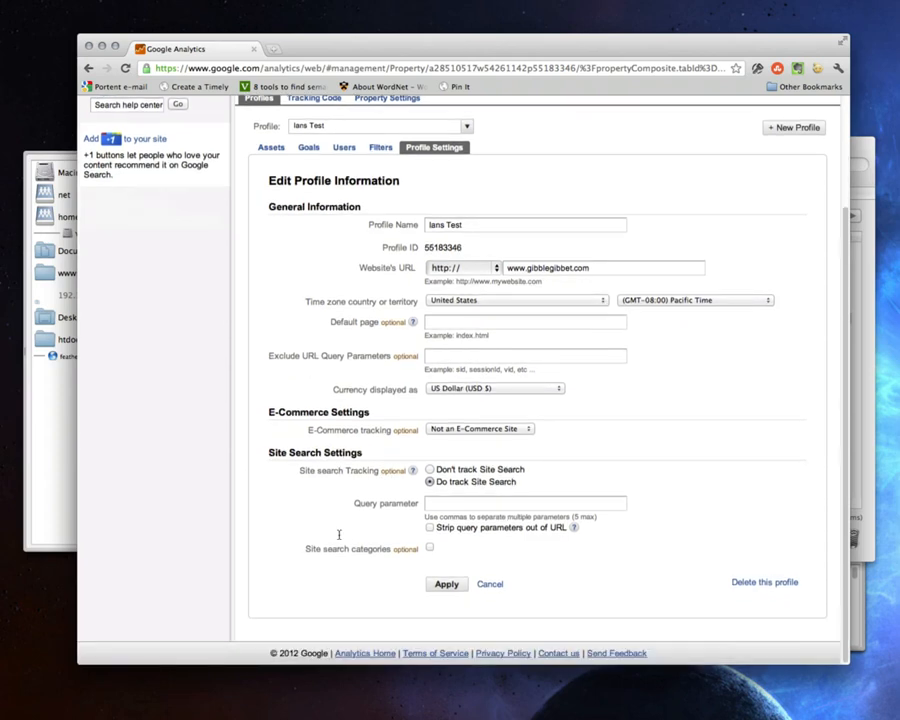
{"action": "scroll", "coordinate": [339, 378], "scroll_direction": "up", "scroll_amount": 5}
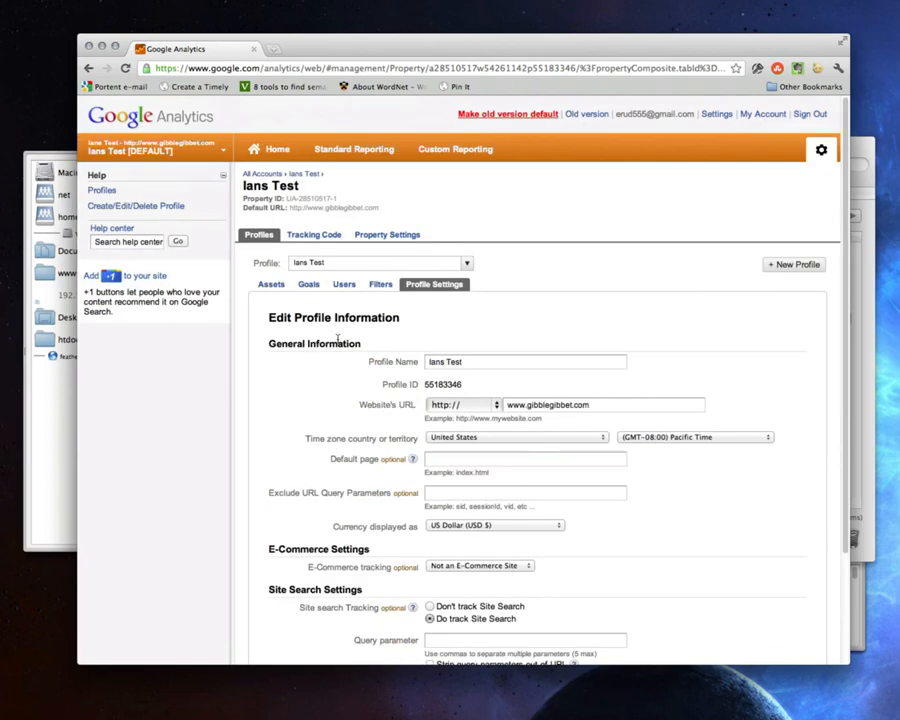
{"action": "scroll", "coordinate": [440, 466], "scroll_direction": "down", "scroll_amount": 5}
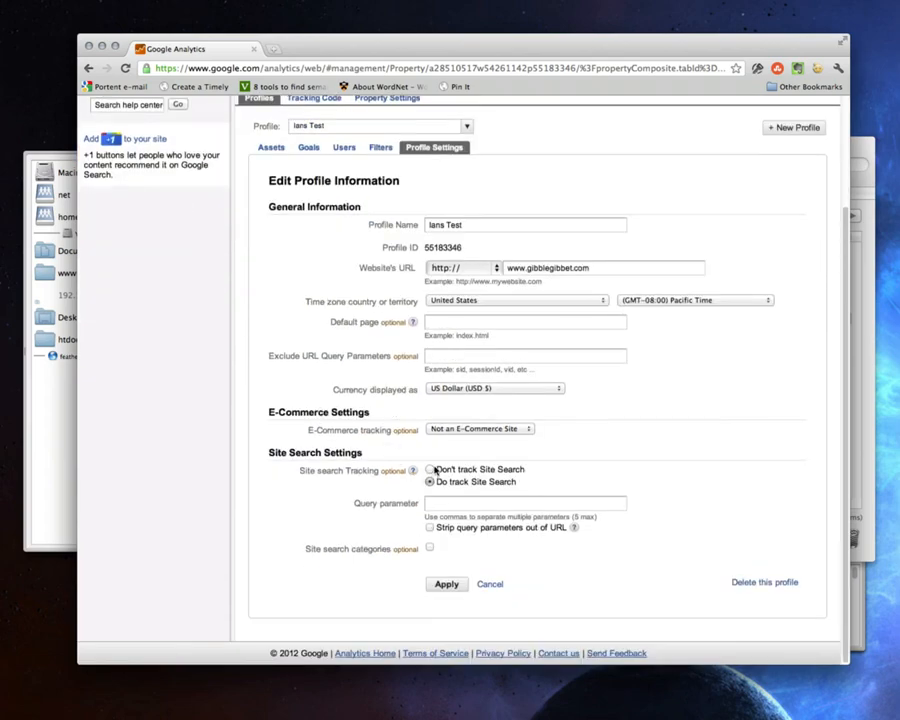
{"action": "left_click", "coordinate": [432, 466]}
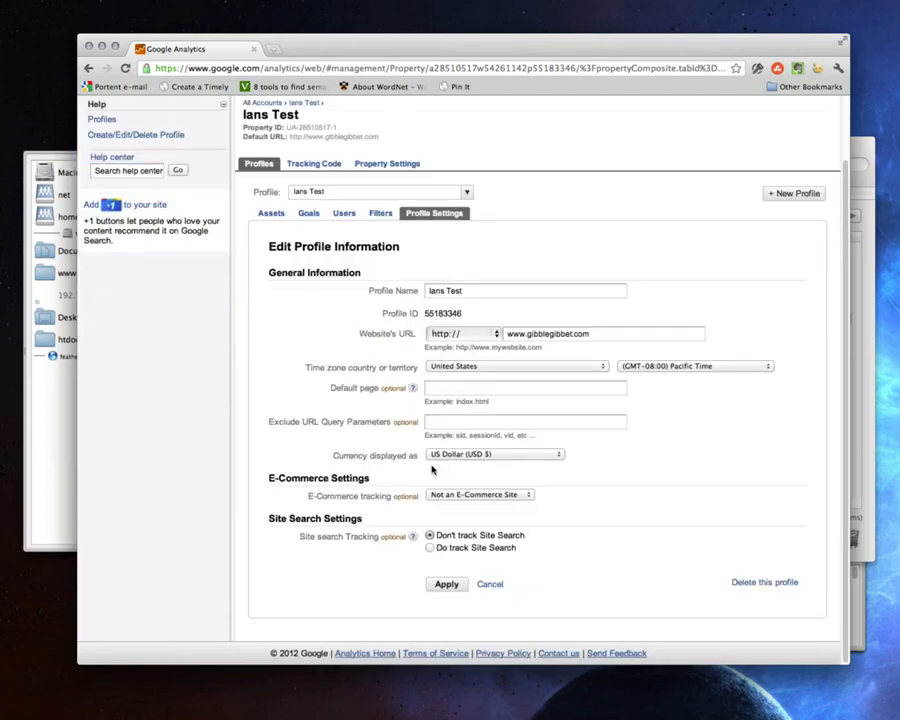
View the property settings, discarding the unsaved profile changes, and then the account settings with the data sharing options.
{"action": "left_click", "coordinate": [384, 167]}
{"action": "left_click", "coordinate": [346, 221]}
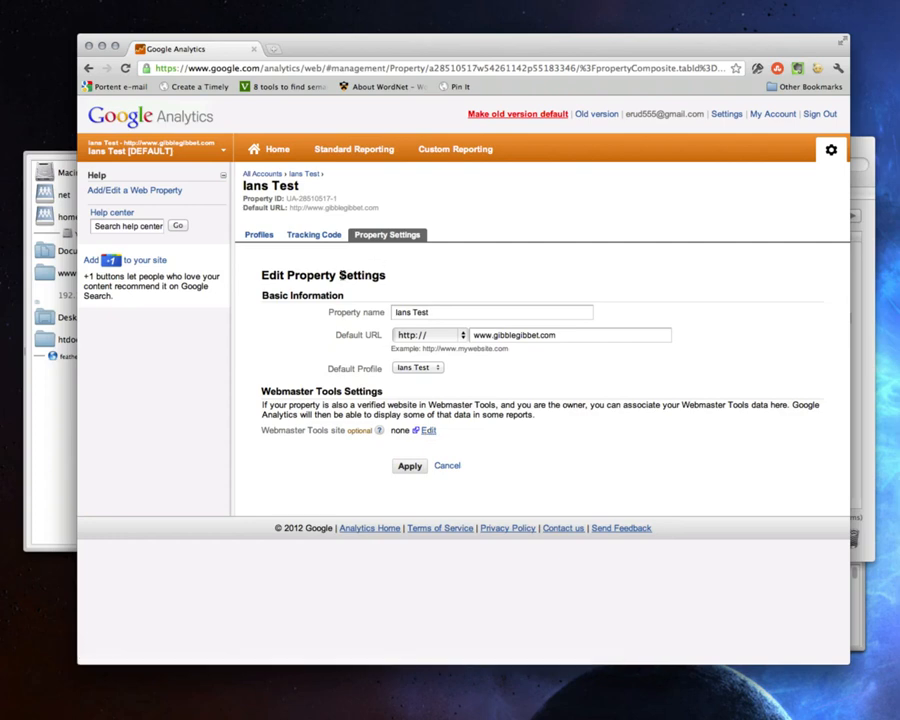
{"action": "left_click", "coordinate": [300, 175]}
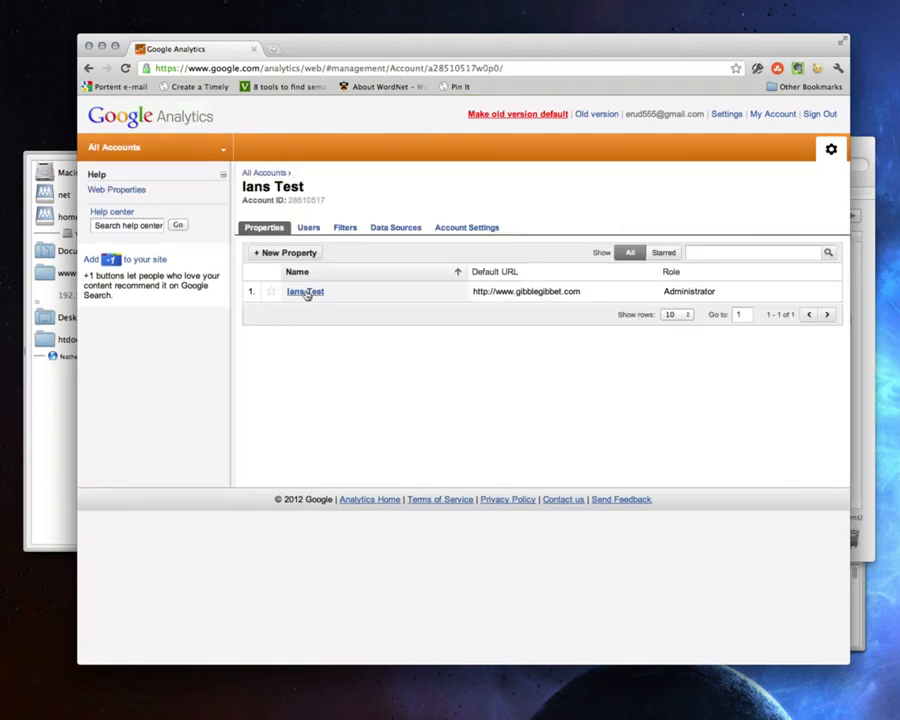
{"action": "left_click", "coordinate": [462, 228]}
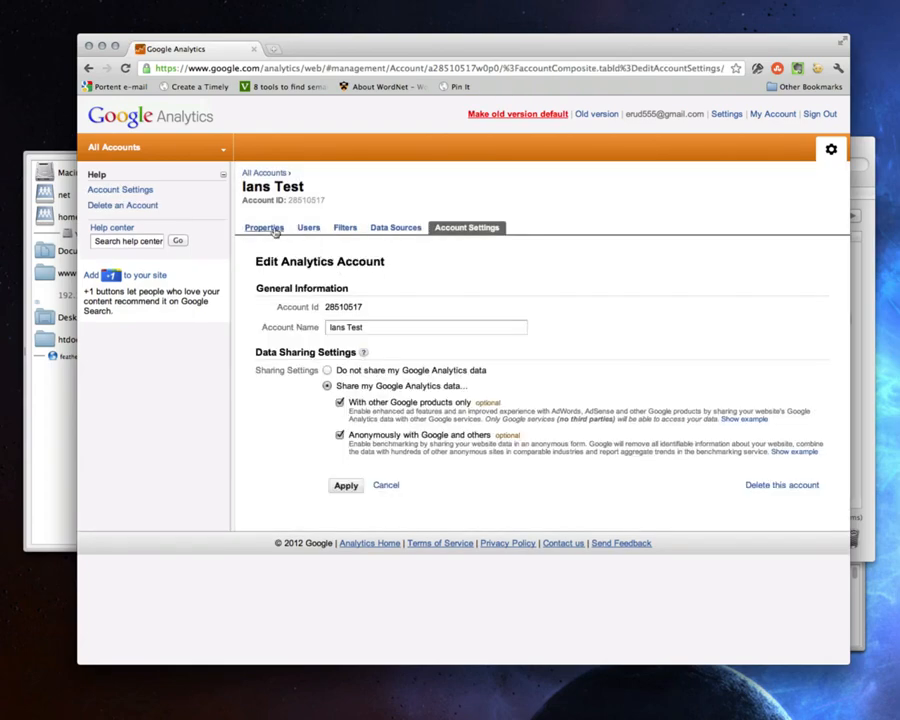
{"action": "left_click", "coordinate": [265, 228]}
{"action": "left_click", "coordinate": [297, 293]}
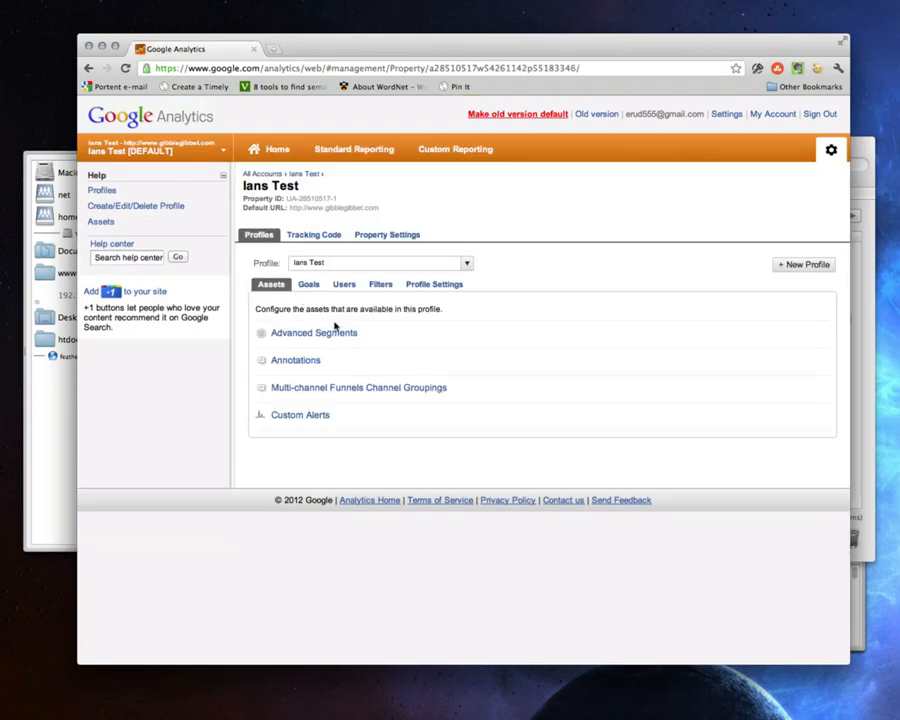
{"action": "left_click", "coordinate": [313, 234]}
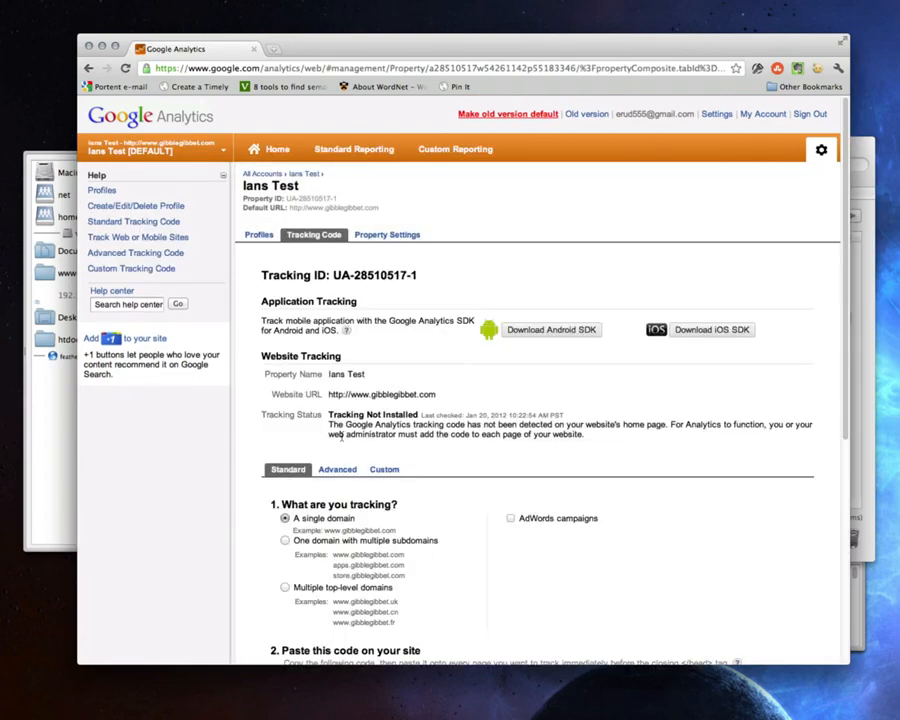
{"action": "scroll", "coordinate": [342, 437], "scroll_direction": "down", "scroll_amount": 5}
{"action": "left_click", "coordinate": [343, 480]}
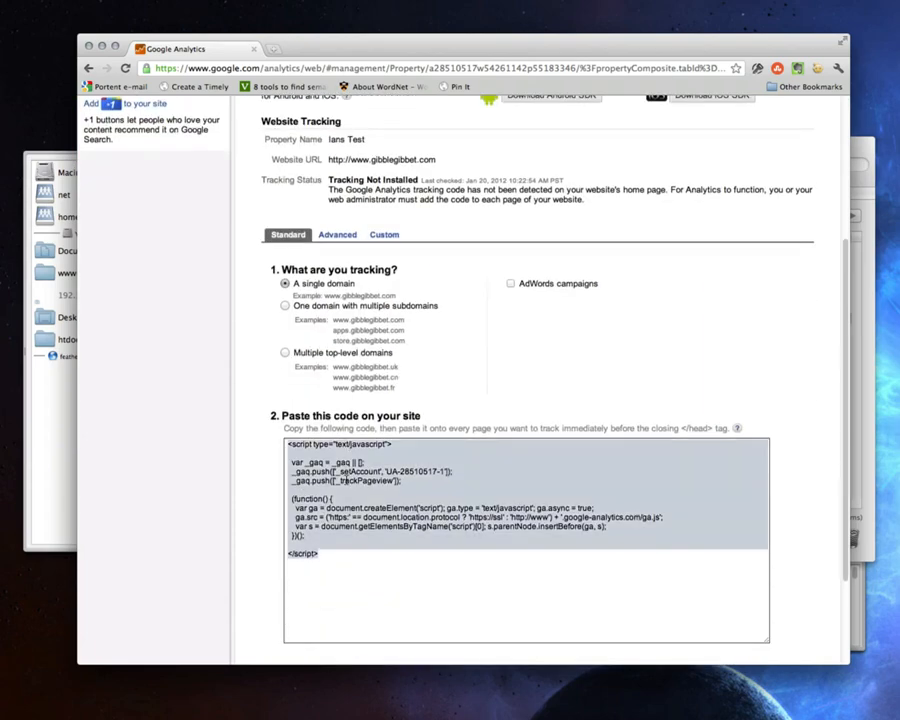
Switch to the file transfer client, open index.html from the gibblegibbet folder in the text editor, and enlarge the editor window.
{"action": "left_click", "coordinate": [857, 152]}
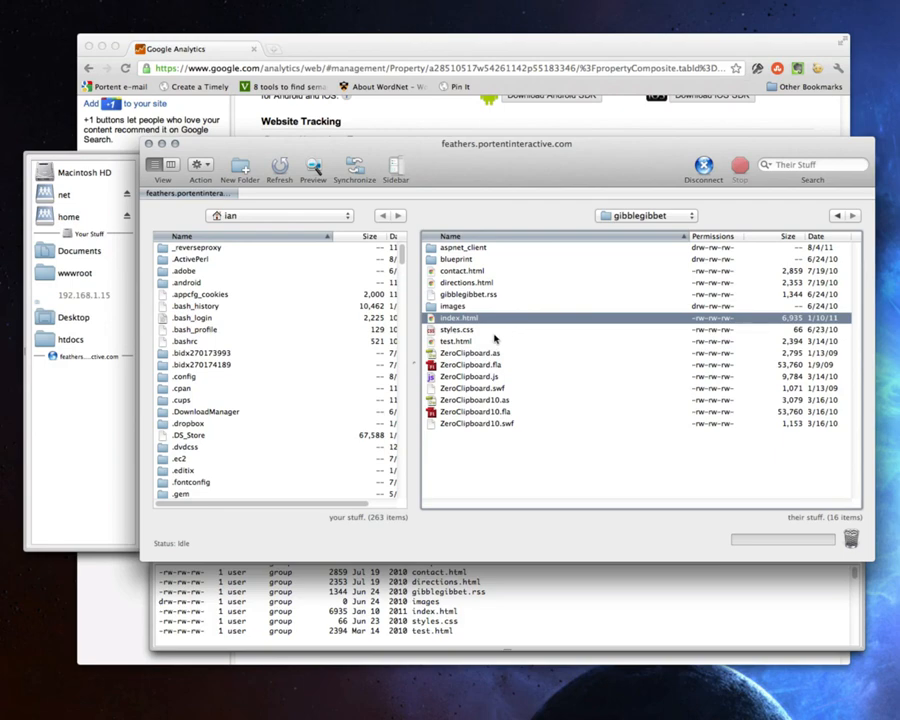
{"action": "right_click", "coordinate": [466, 318]}
{"action": "mouse_move", "coordinate": [510, 370]}
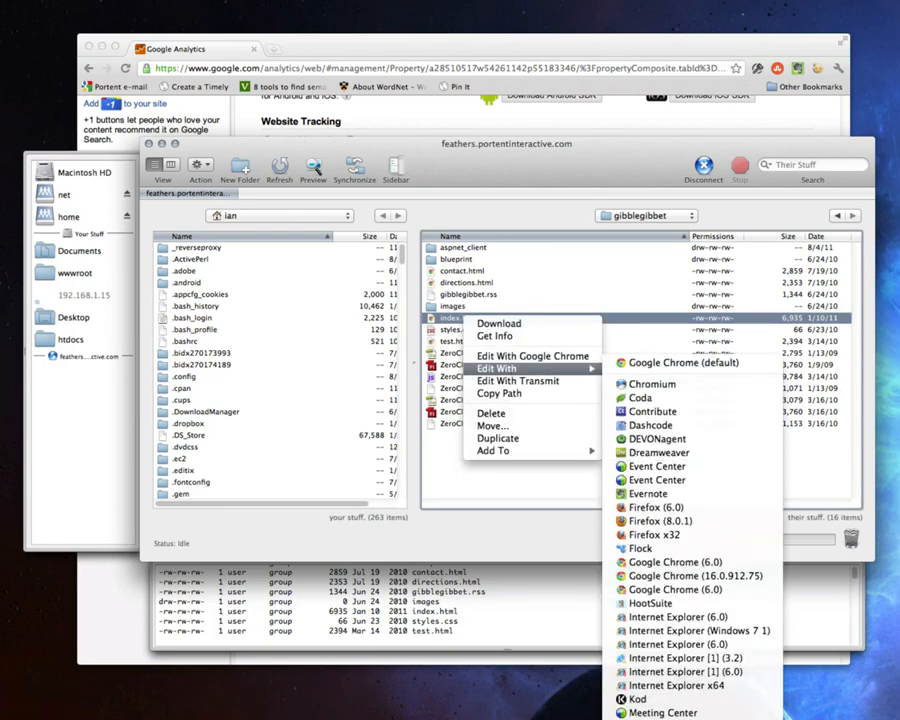
{"action": "left_click", "coordinate": [521, 498]}
{"action": "double_click", "coordinate": [456, 318]}
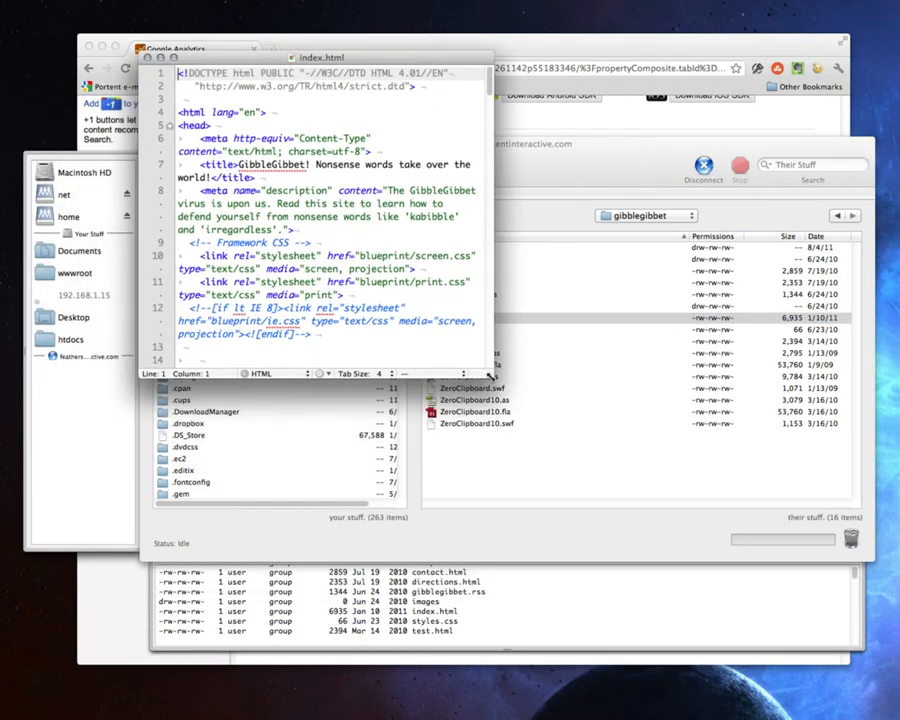
{"action": "left_click_drag", "start_coordinate": [489, 373], "coordinate": [768, 655]}
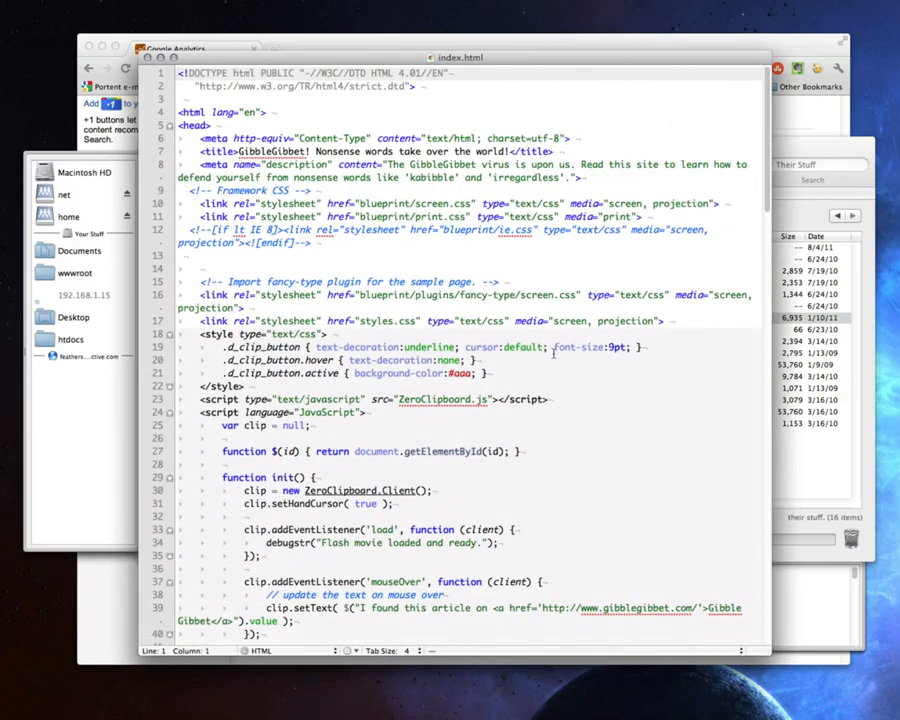
Locate the existing Google Analytics script at the end of index.html and highlight it and the closing body tag.
{"action": "scroll", "coordinate": [553, 352], "scroll_direction": "down", "scroll_amount": 20}
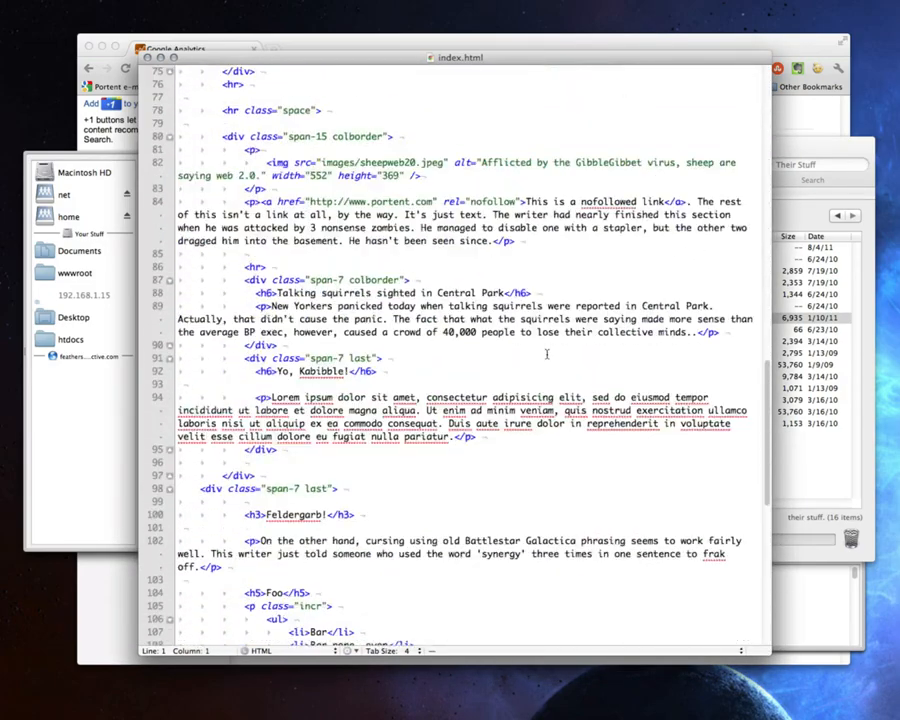
{"action": "scroll", "coordinate": [547, 353], "scroll_direction": "down", "scroll_amount": 10}
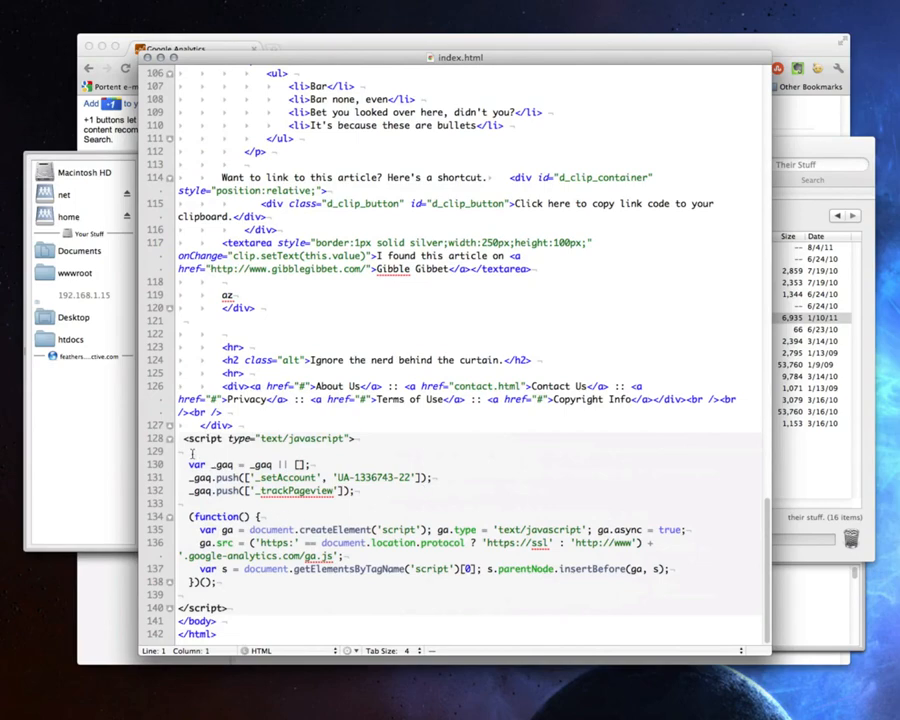
{"action": "left_click_drag", "start_coordinate": [183, 438], "coordinate": [256, 609]}
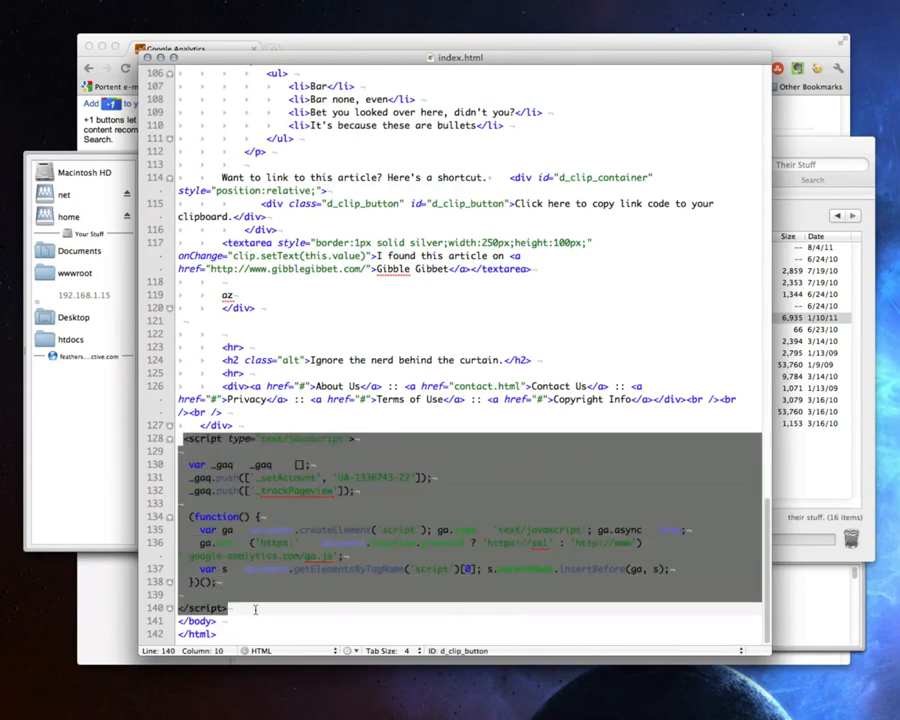
{"action": "left_click", "coordinate": [308, 556]}
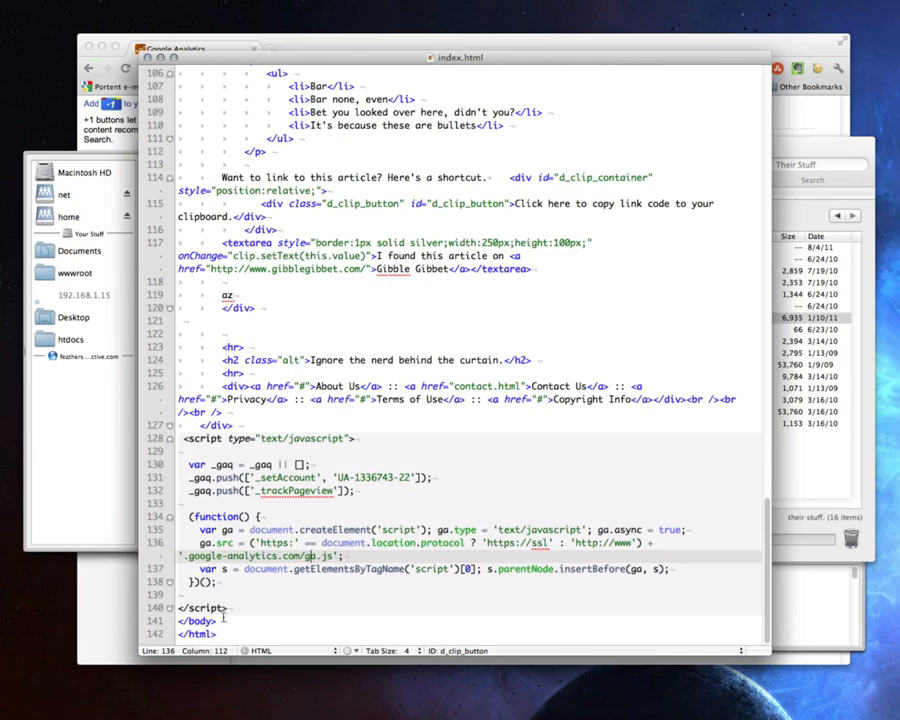
{"action": "left_click_drag", "start_coordinate": [223, 621], "coordinate": [178, 621]}
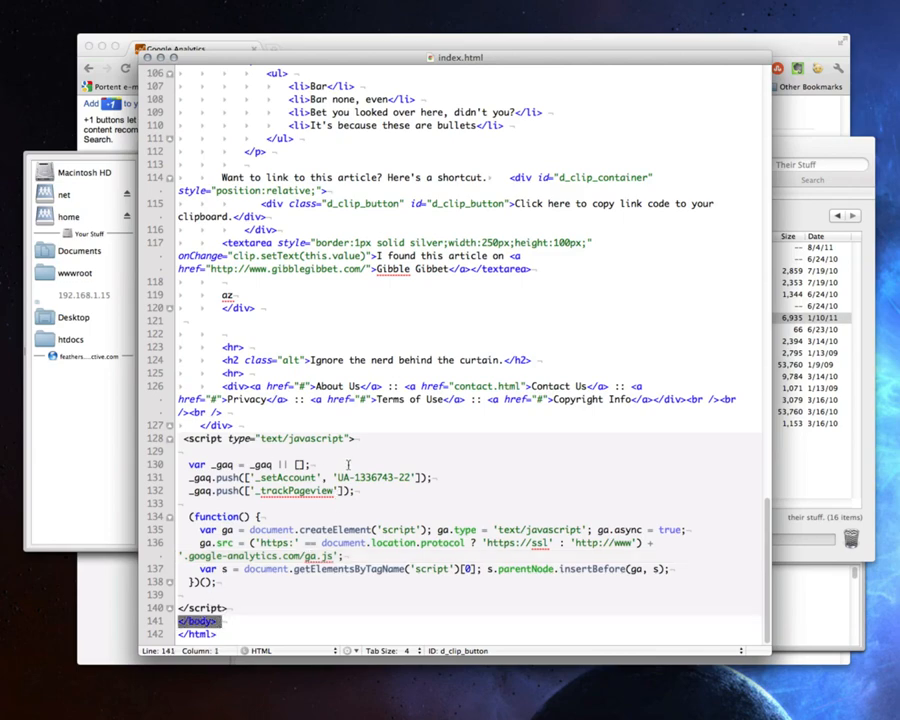
{"action": "left_click", "coordinate": [348, 464]}
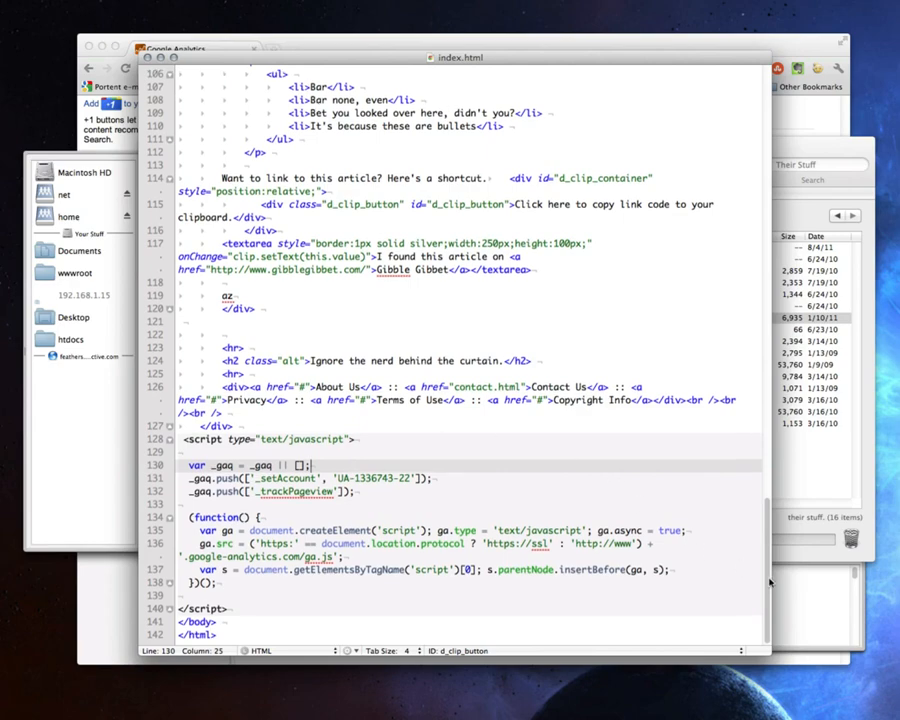
Examine the head section of index.html from its opening to its closing tag, and return to the tracking script at the file's end.
{"action": "left_click_drag", "start_coordinate": [768, 581], "coordinate": [749, 61]}
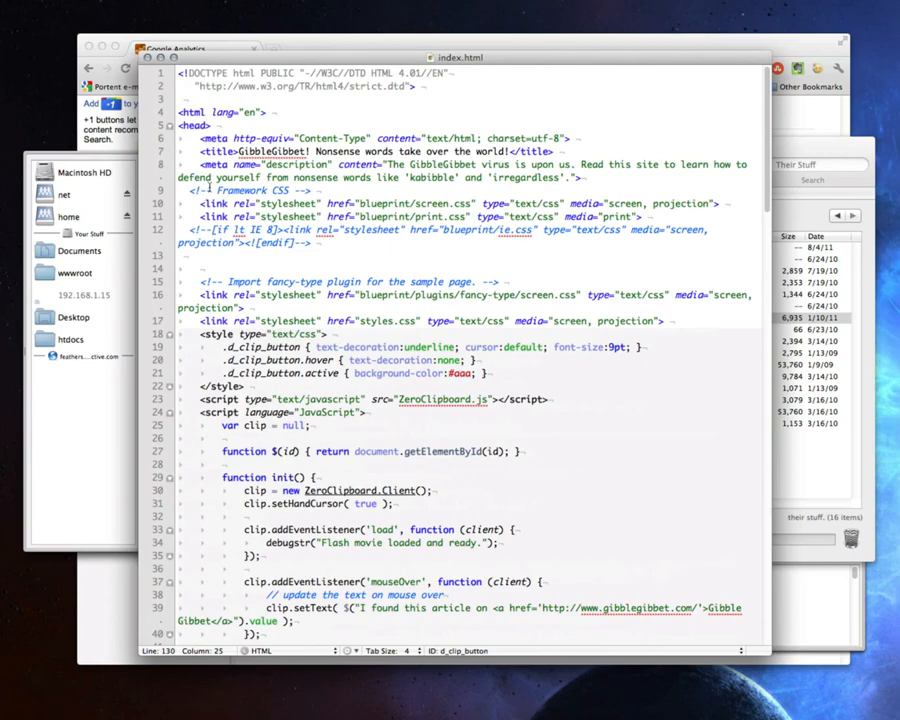
{"action": "left_click", "coordinate": [189, 126]}
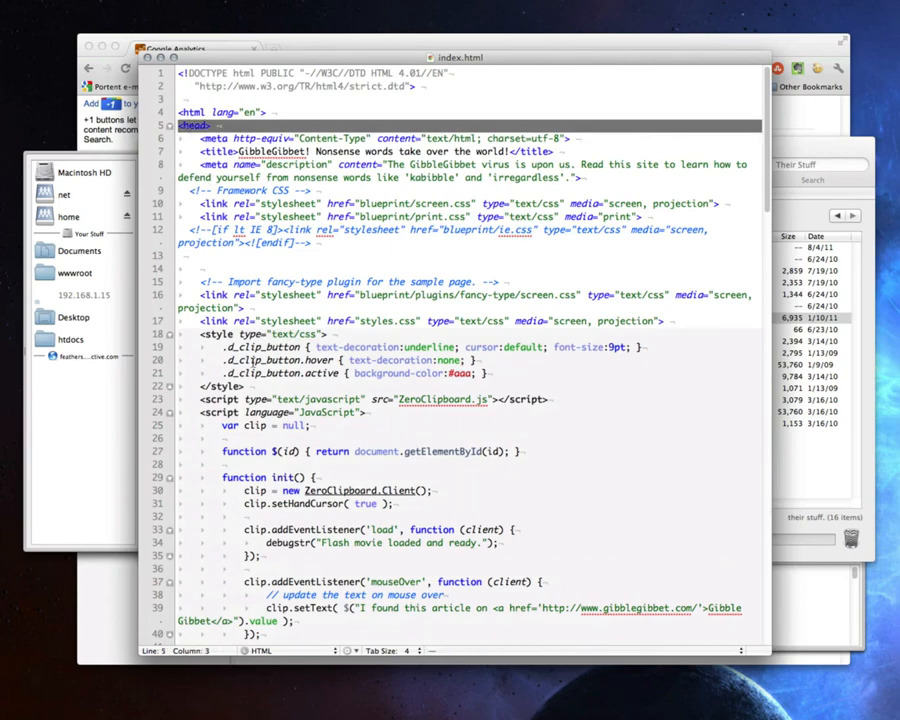
{"action": "scroll", "coordinate": [269, 348], "scroll_direction": "down", "scroll_amount": 15}
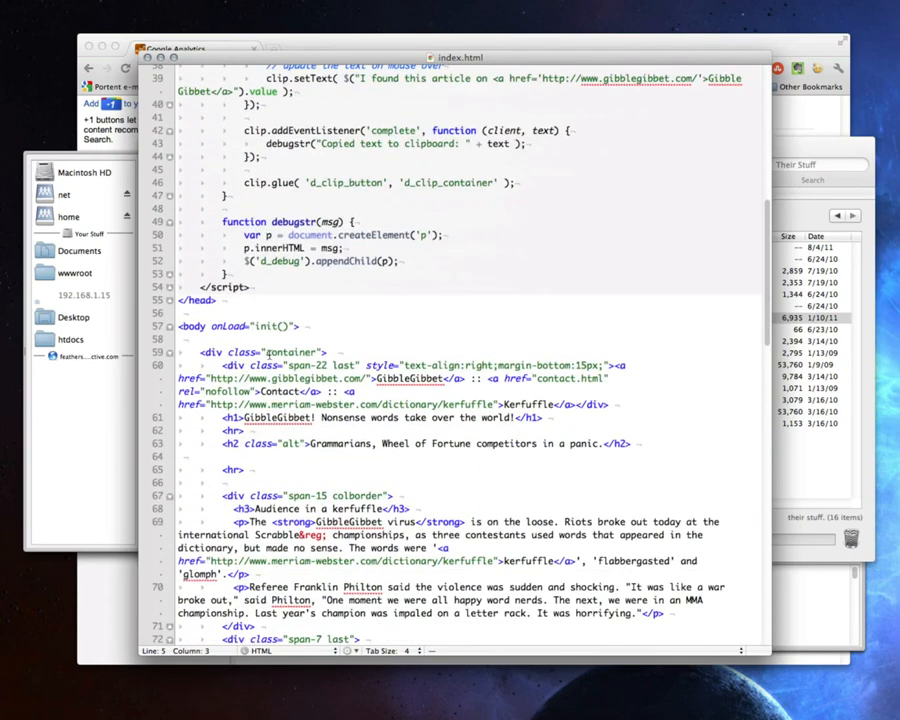
{"action": "triple_click", "coordinate": [200, 302]}
{"action": "left_click", "coordinate": [268, 289]}
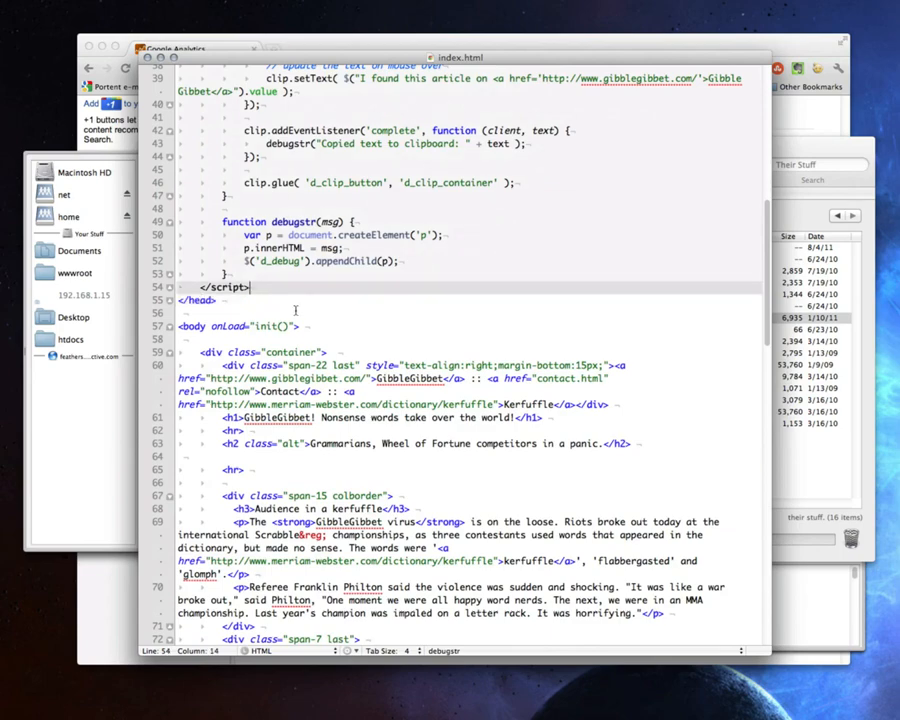
{"action": "left_click", "coordinate": [667, 275]}
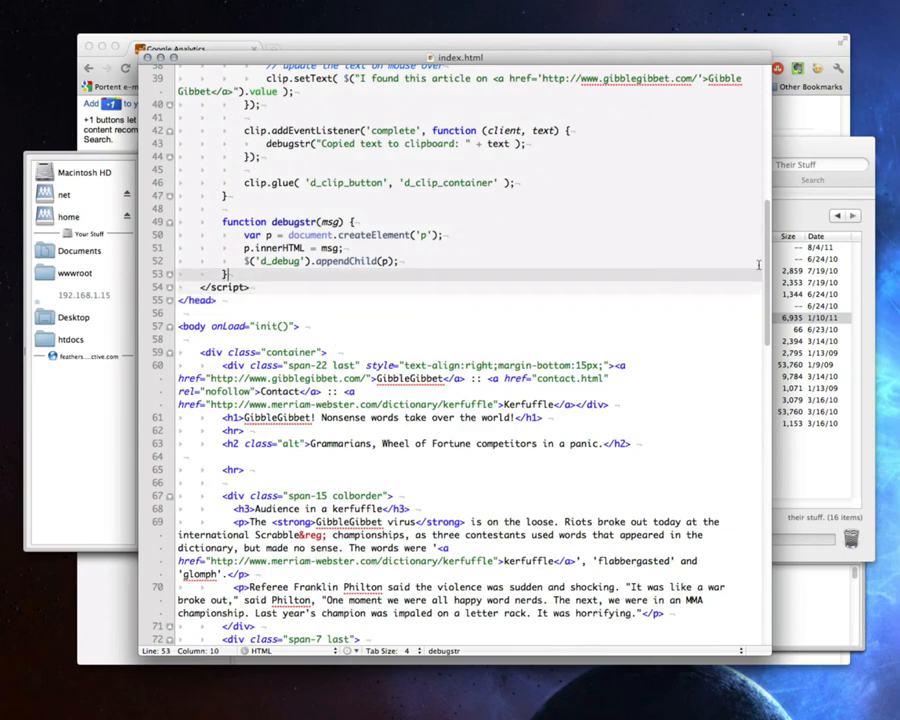
{"action": "scroll", "coordinate": [770, 260], "scroll_direction": "down", "scroll_amount": 15}
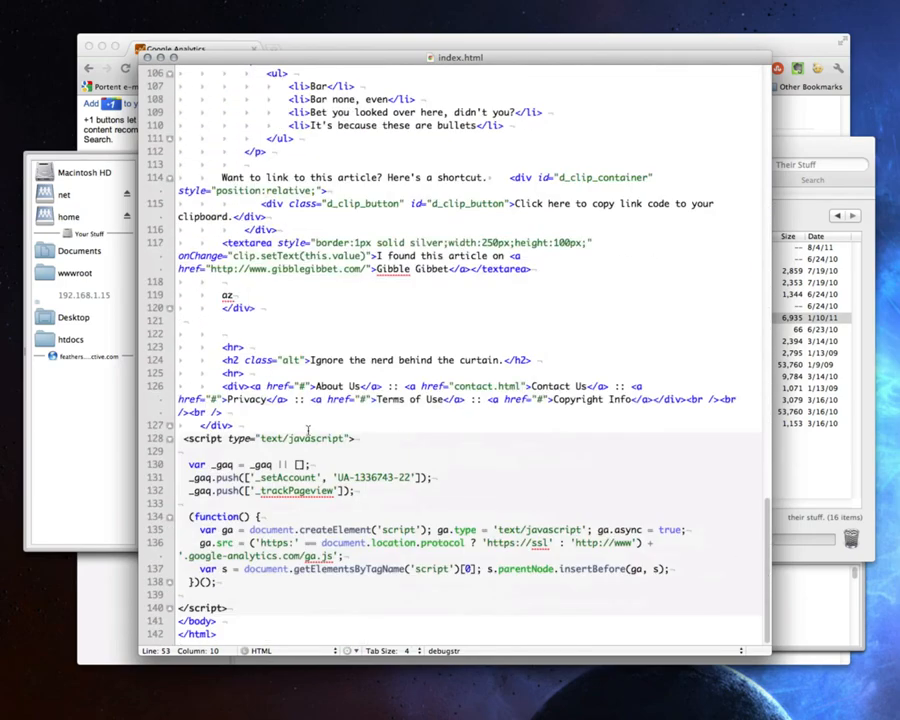
Close index.html, select contact.html and directions.html in turn in the gibblegibbet folder, and close the file transfer window.
{"action": "left_click", "coordinate": [148, 58]}
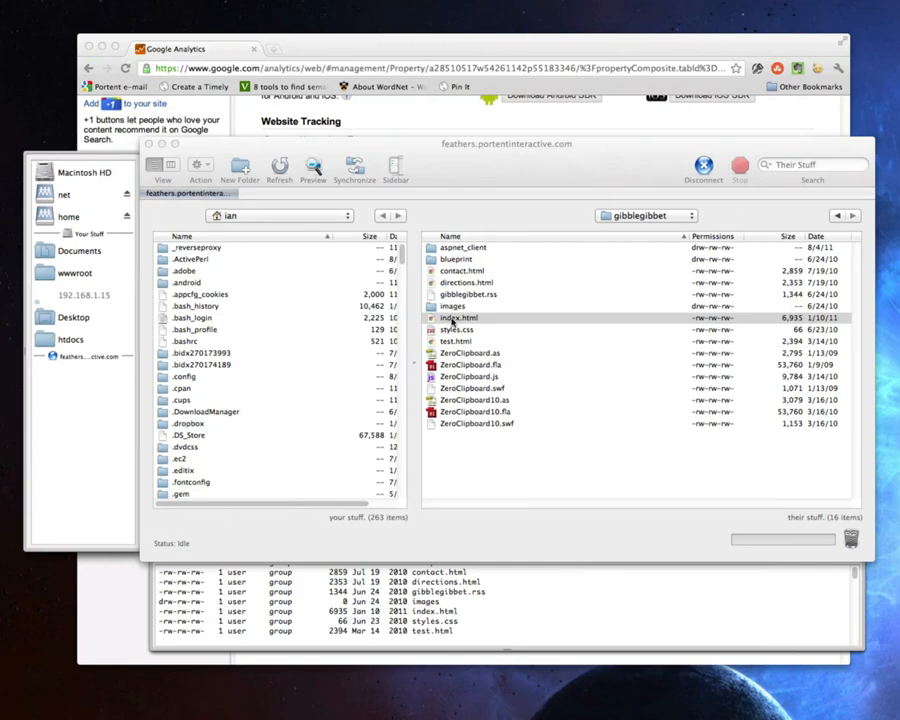
{"action": "left_click", "coordinate": [459, 278]}
{"action": "left_click", "coordinate": [460, 271]}
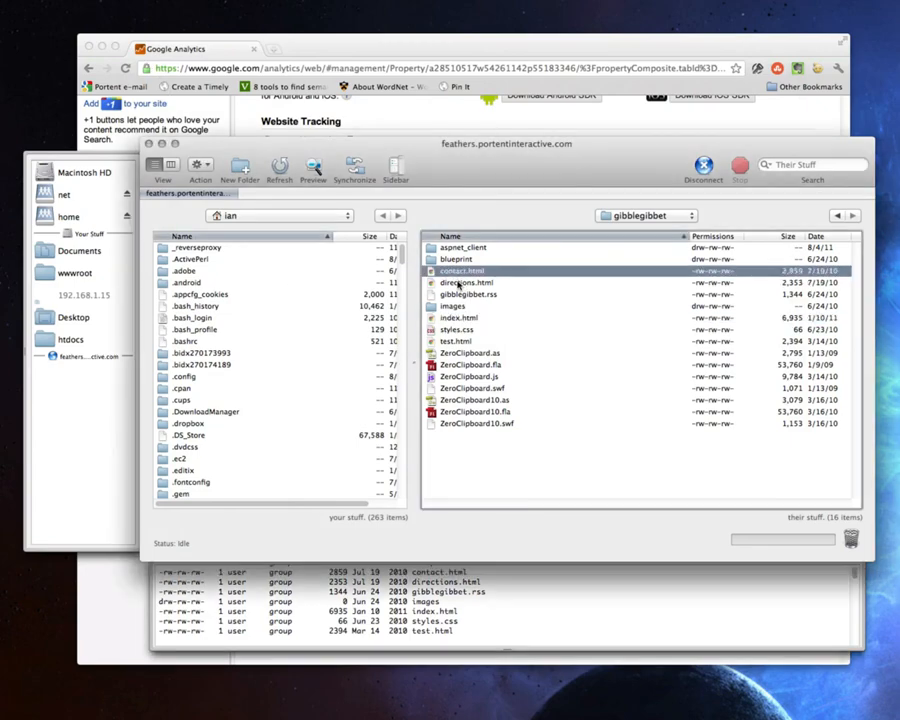
{"action": "left_click", "coordinate": [459, 283]}
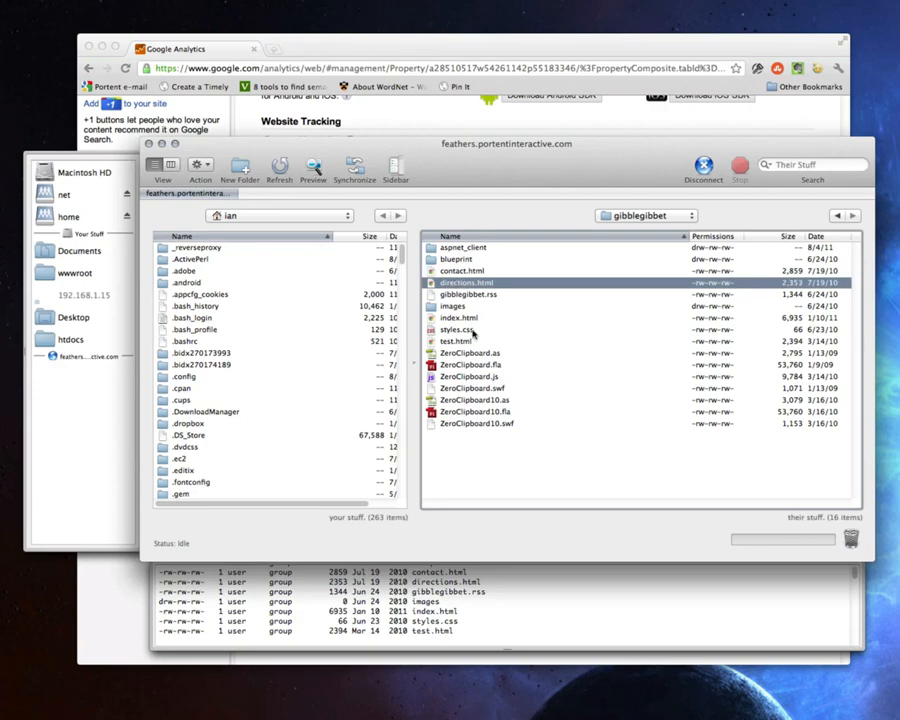
{"action": "left_click", "coordinate": [148, 143]}
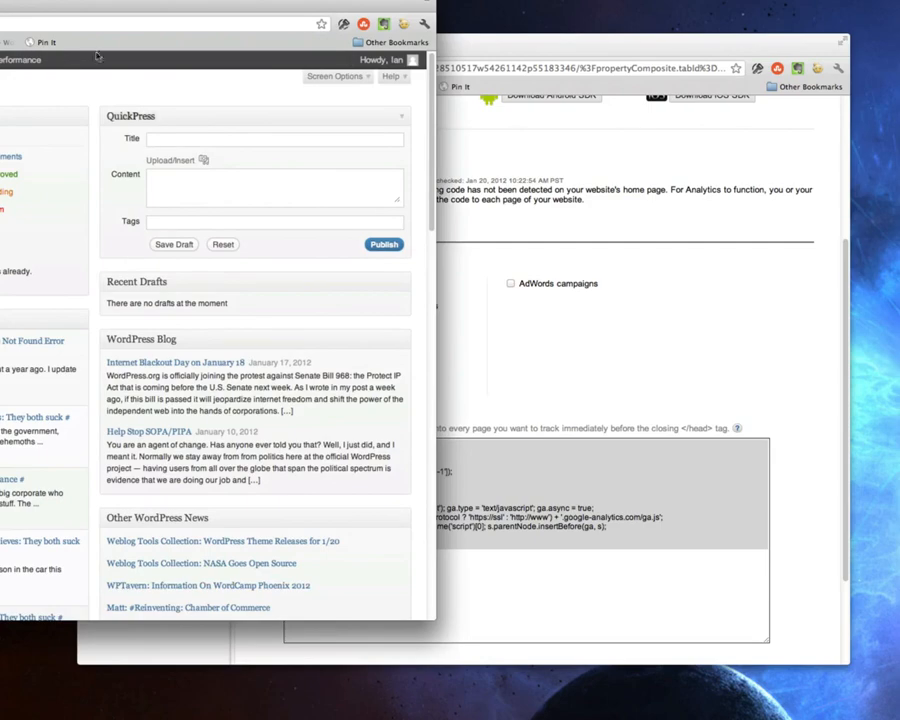
Switch to the WordPress dashboard of conversationmarketing.com and open the theme's Footer template (footer.php) in the theme editor.
{"action": "left_click_drag", "start_coordinate": [68, 7], "coordinate": [479, 51]}
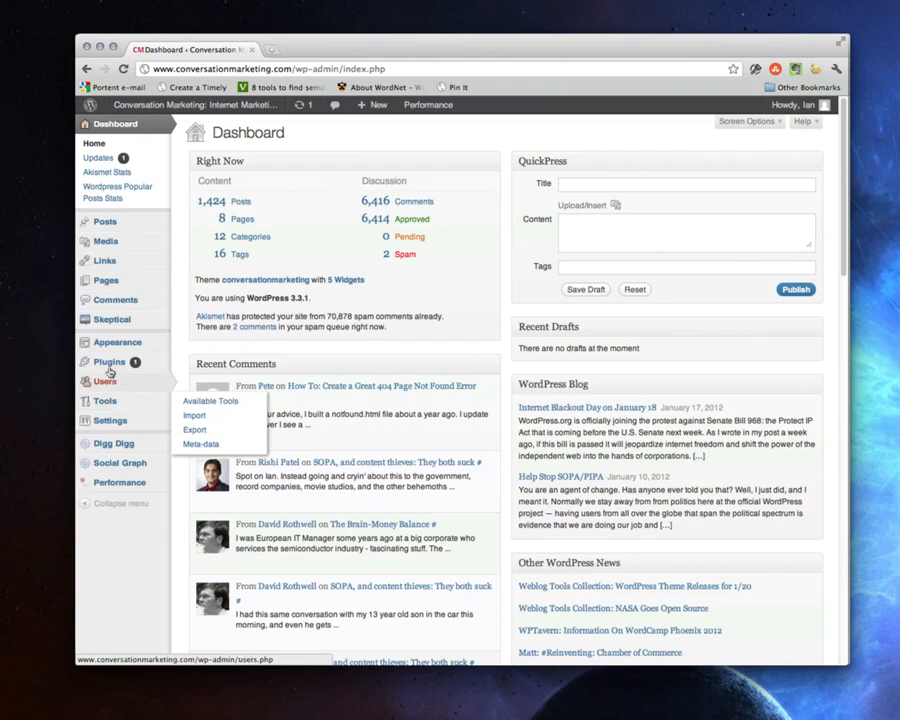
{"action": "mouse_move", "coordinate": [108, 343]}
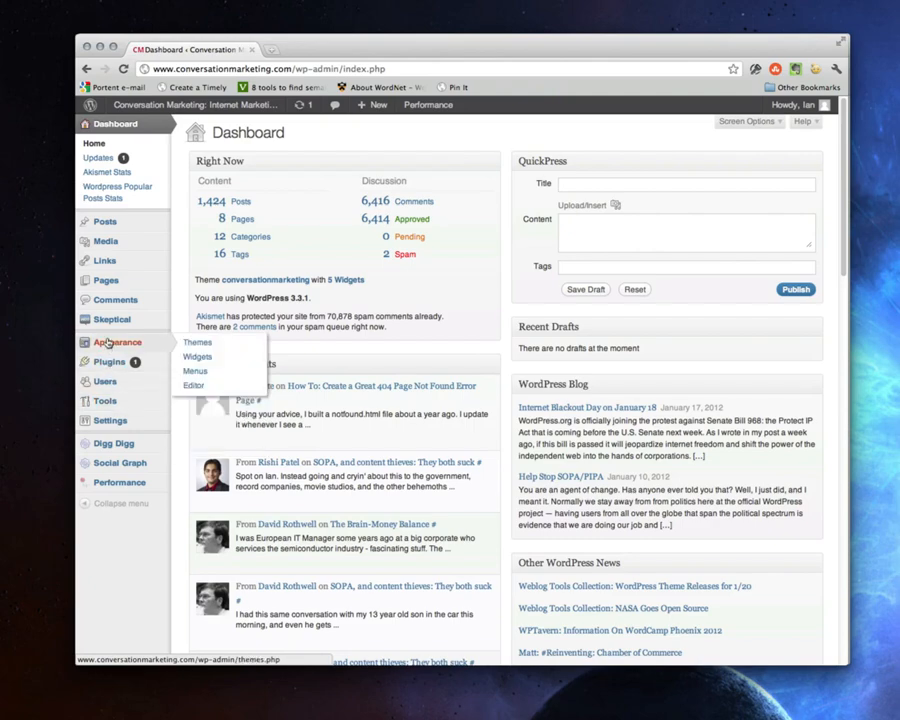
{"action": "left_click", "coordinate": [195, 387]}
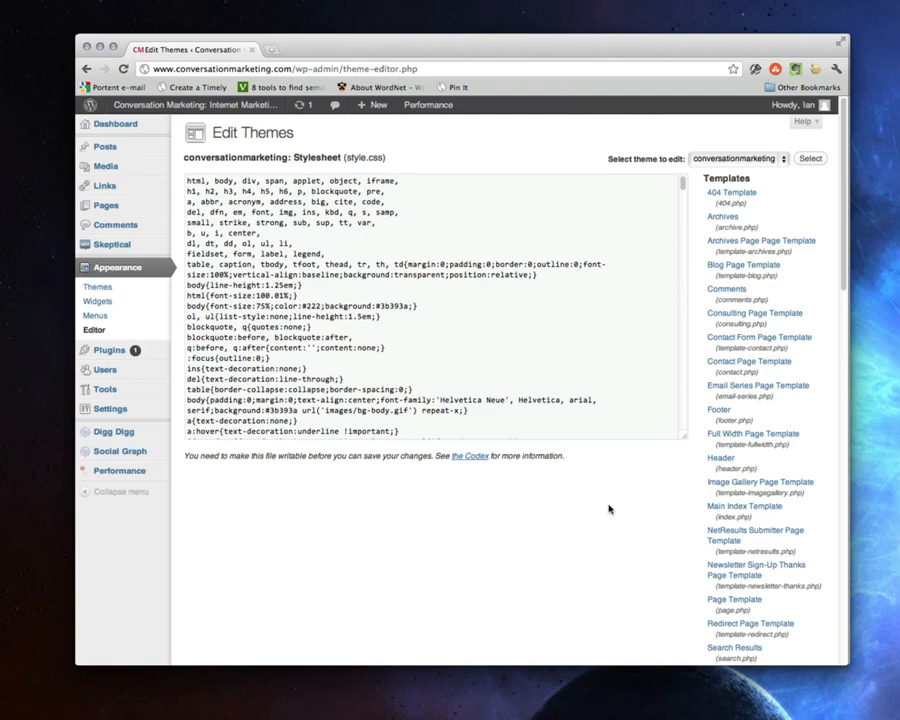
{"action": "left_click", "coordinate": [721, 411]}
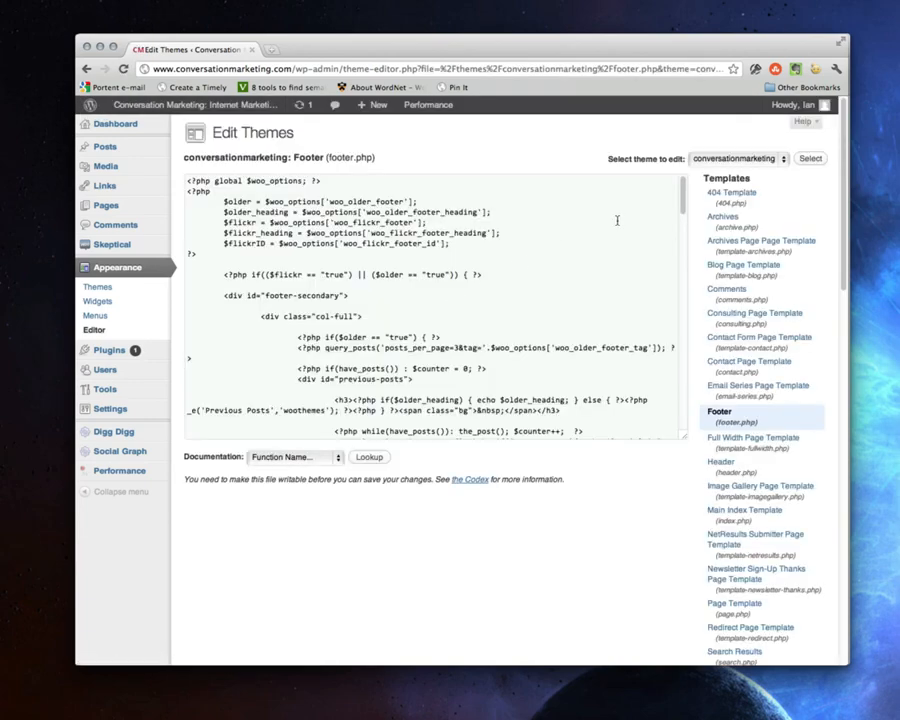
Try inserting the Google Analytics tracking script above the closing body tag of footer.php, undo it, and return to the theme's stylesheet.
{"action": "left_click_drag", "start_coordinate": [681, 200], "coordinate": [683, 418]}
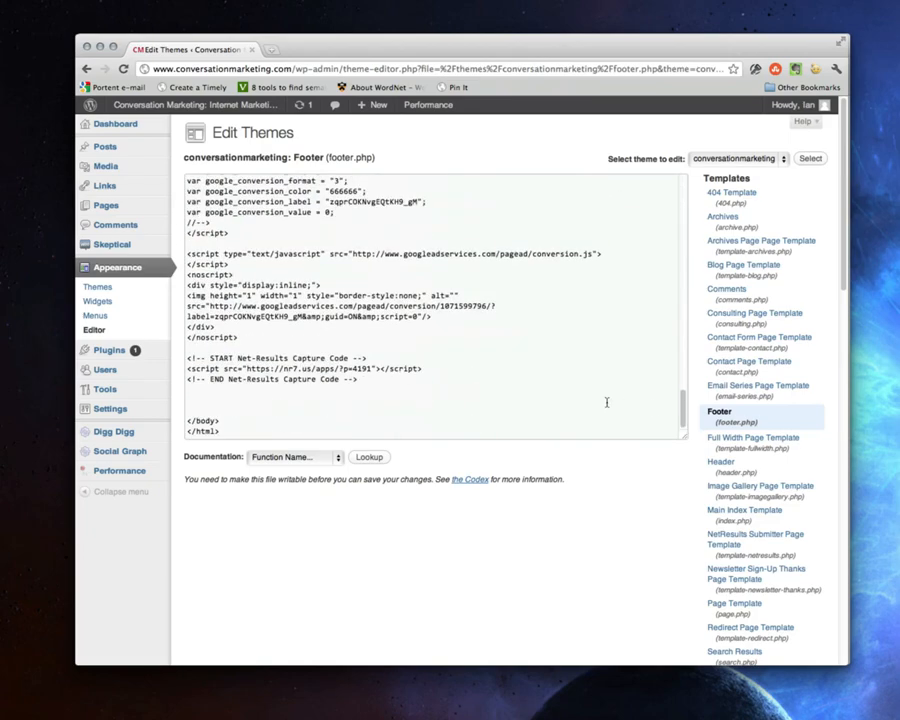
{"action": "left_click", "coordinate": [212, 402]}
{"action": "type", "text": "<script type=\"text/javascript\">    var _gaq = _gaq || [];   _gaq.push(['_setAccount', 'UA-28510517-1']);   _gaq.push(['_trackPageview']);    (function() {     var ga = document.createElement('script'); ga.type = 'text/javascript'; ga.async = true;     ga.src = ('https:' == document.location.protocol ? 'https://ssl' : 'http://www') + '.google-analytics.com/ga.js';     var s = document.getElementsByTagName('script')[0]; s.parentNode.insertBefore(ga, s);   })();  </script>"}
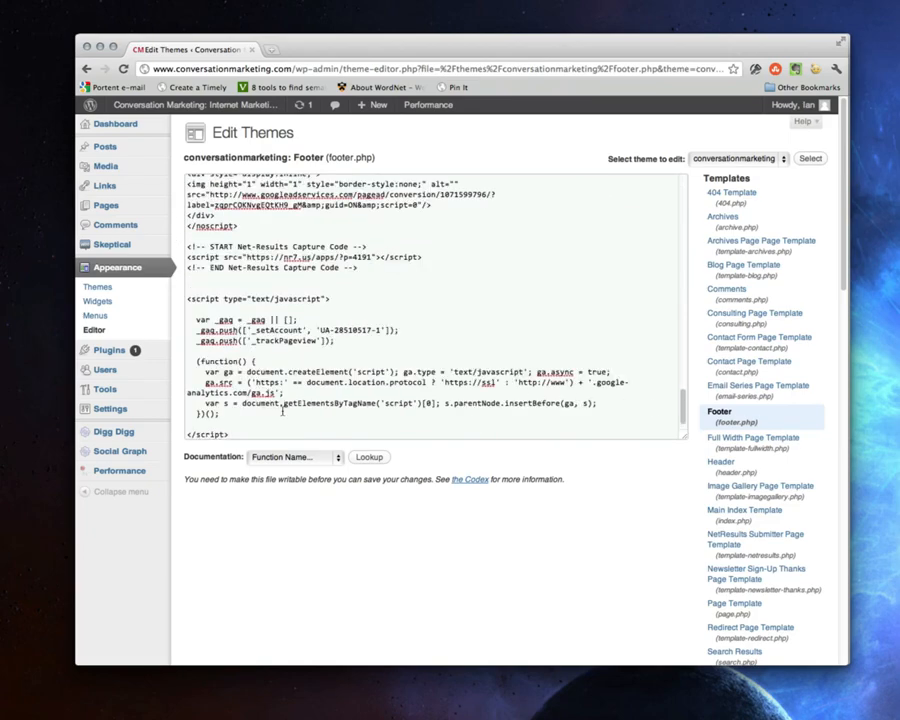
{"action": "key", "text": "super+z"}
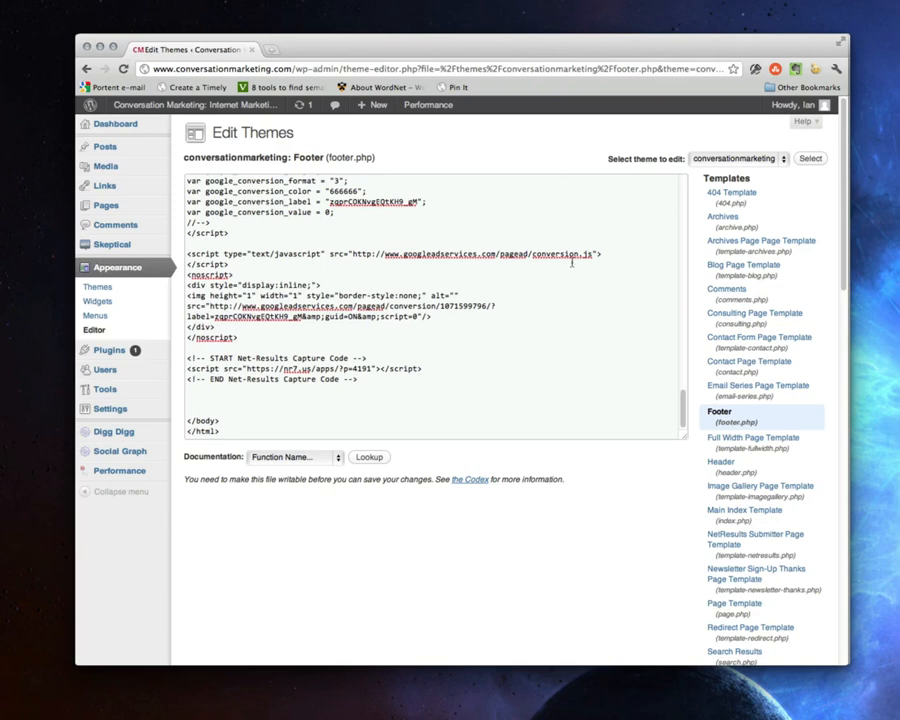
{"action": "left_click", "coordinate": [87, 69]}
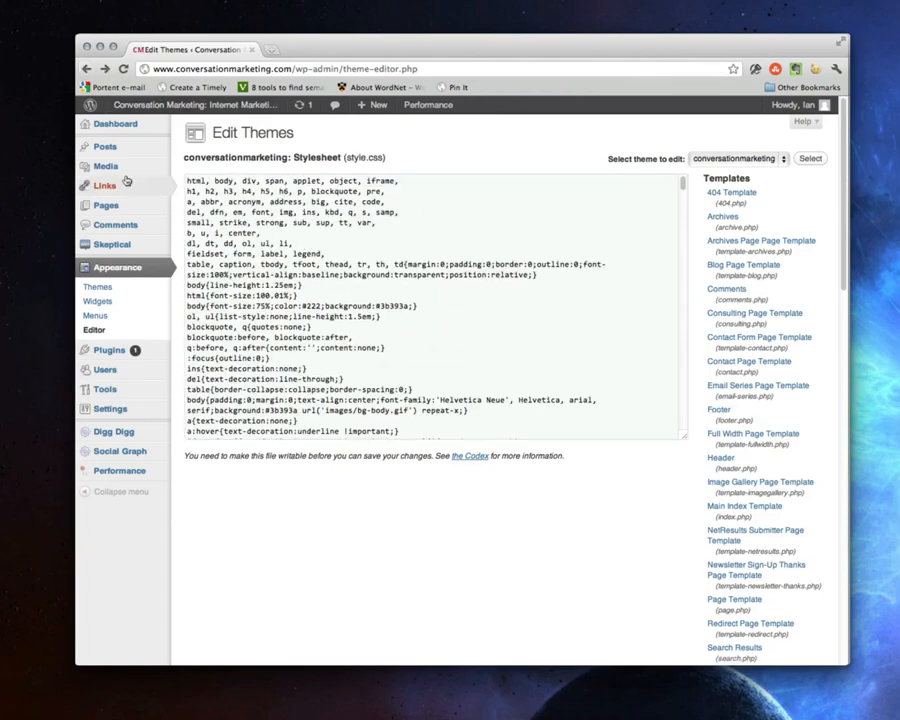
{"action": "mouse_move", "coordinate": [111, 150]}
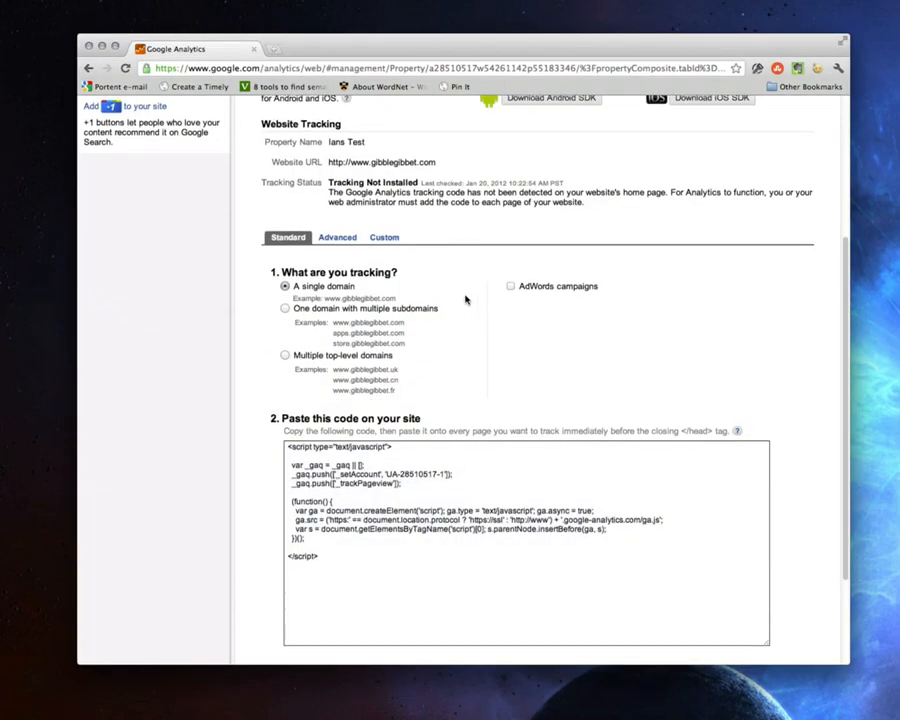
{"action": "scroll", "coordinate": [465, 298], "scroll_direction": "up", "scroll_amount": 5}
{"action": "left_click_drag", "start_coordinate": [329, 414], "coordinate": [400, 413]}
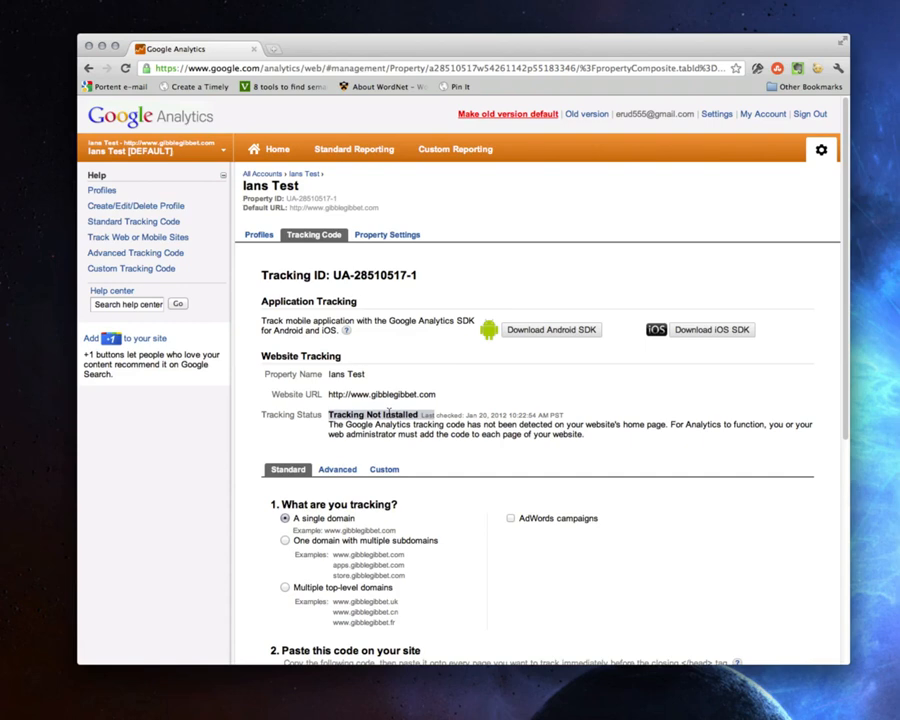
{"action": "left_click", "coordinate": [388, 413]}
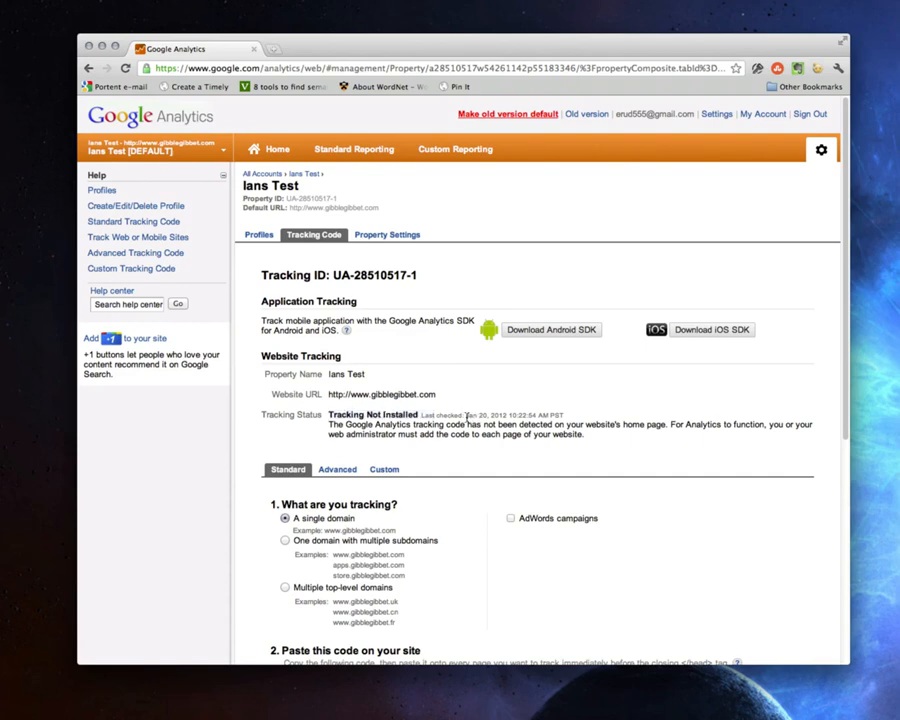
{"action": "left_click_drag", "start_coordinate": [466, 416], "coordinate": [564, 414]}
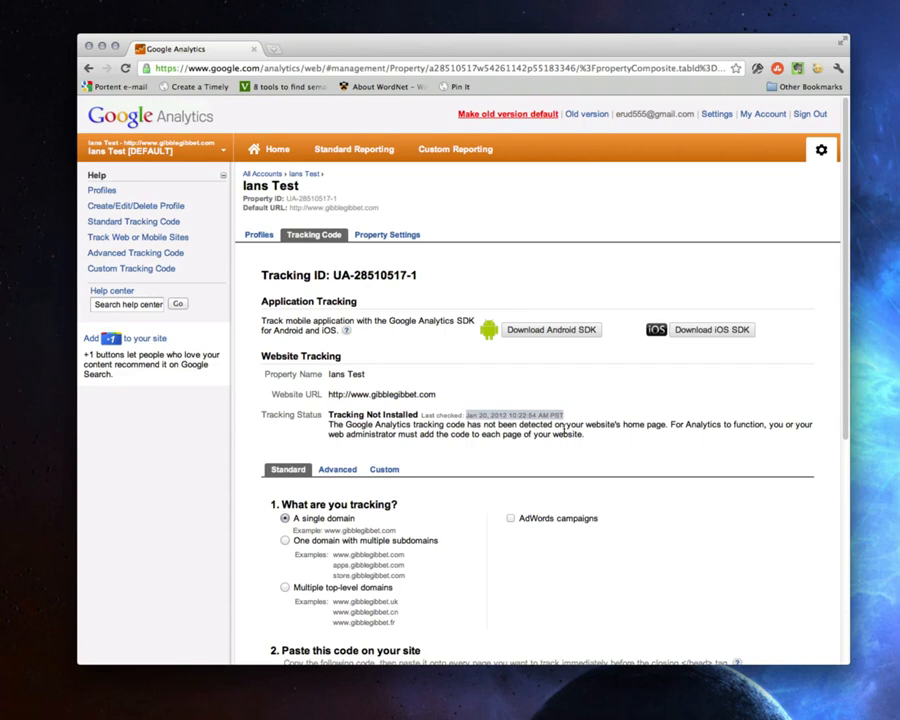
{"action": "left_click", "coordinate": [568, 398]}
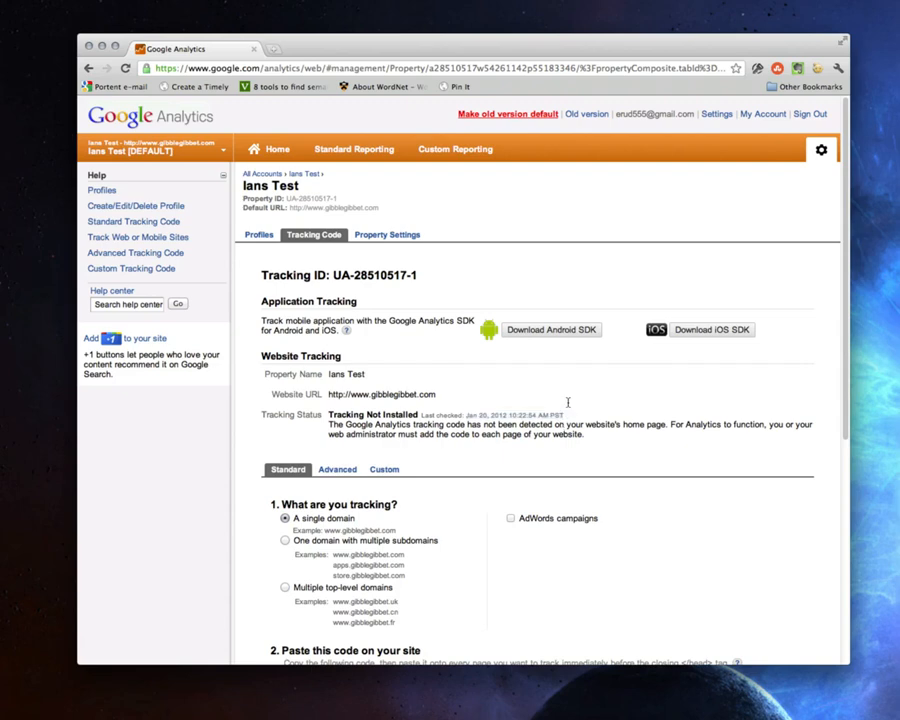